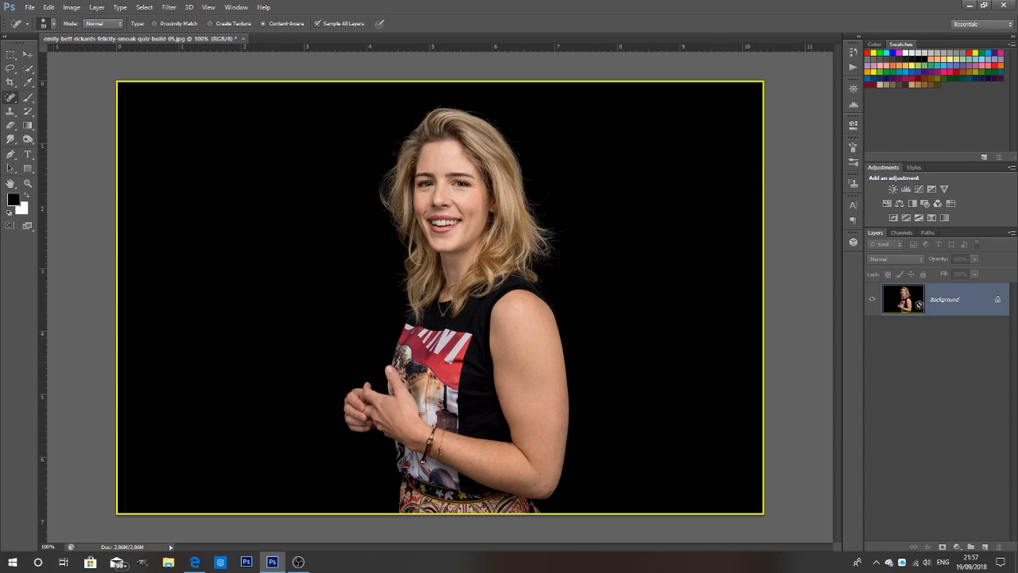
Step: Duplicate the Background layer and apply a Gaussian Blur with a 7.8 pixel radius to the copy
key(ctrl+j)
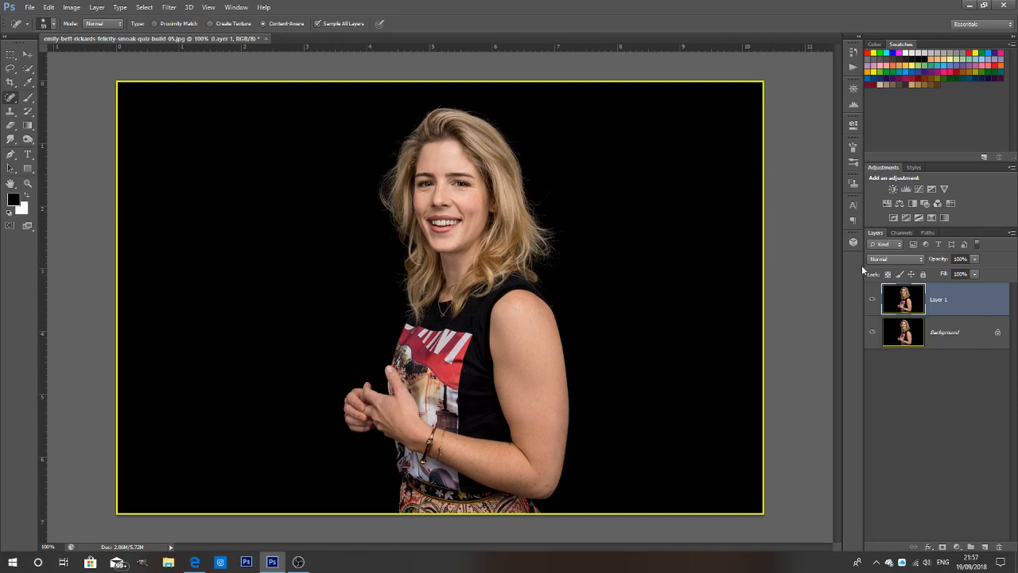
click(170, 7)
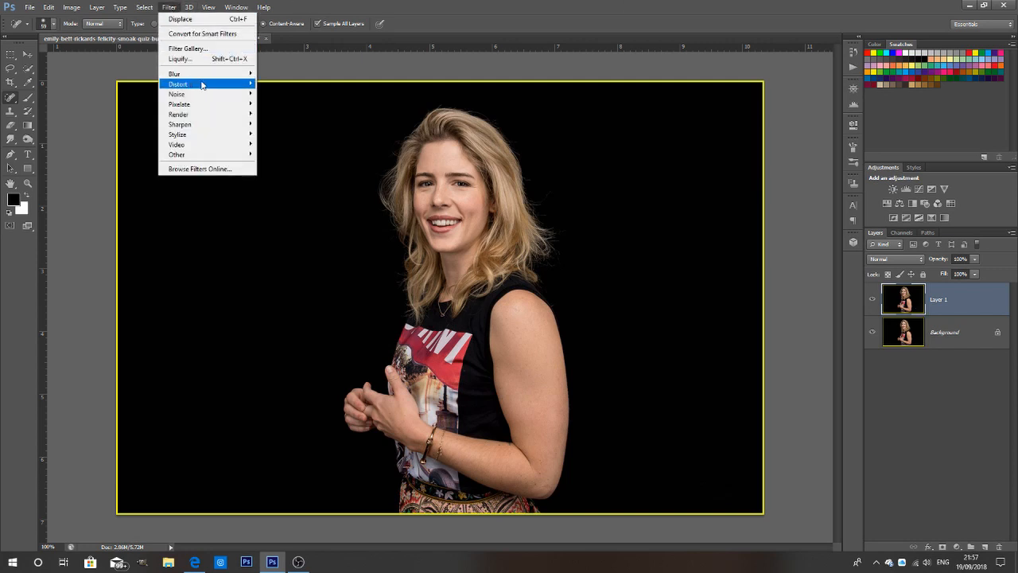
mouse_move(199, 76)
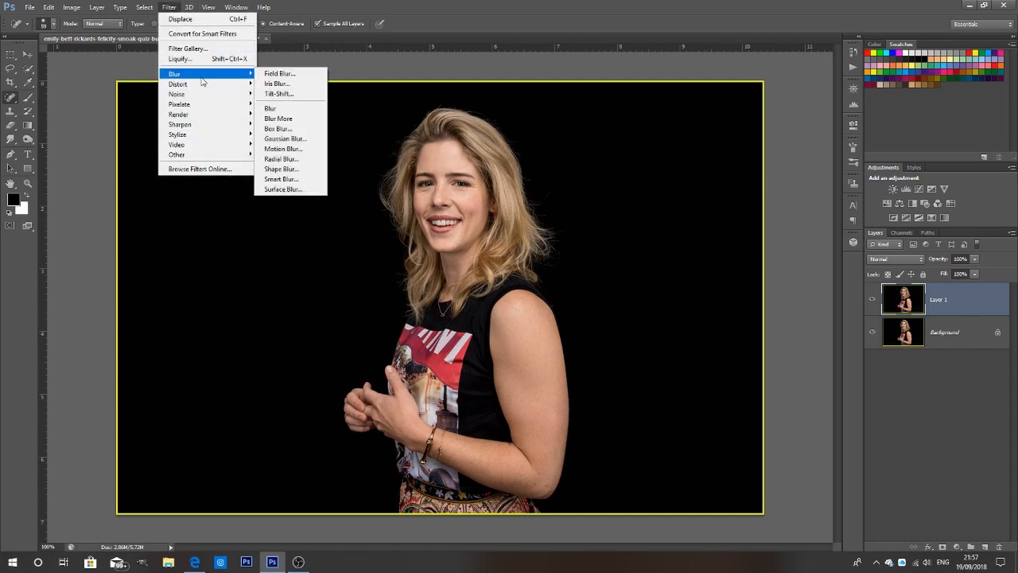
click(284, 138)
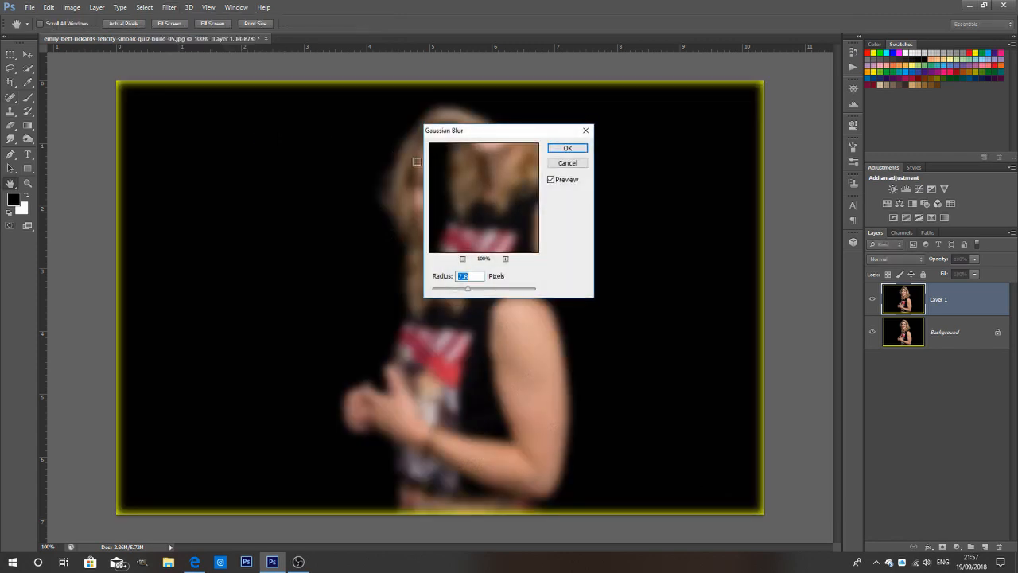
click(568, 149)
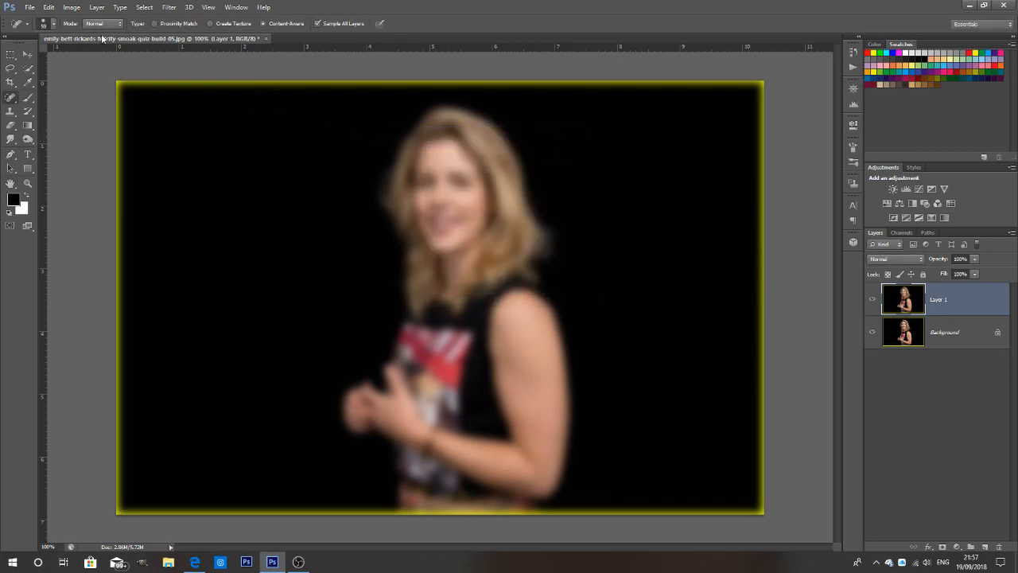
Step: Save the document to the Desktop as displacemap in Photoshop PSD format, and delete the blurred layer
click(29, 8)
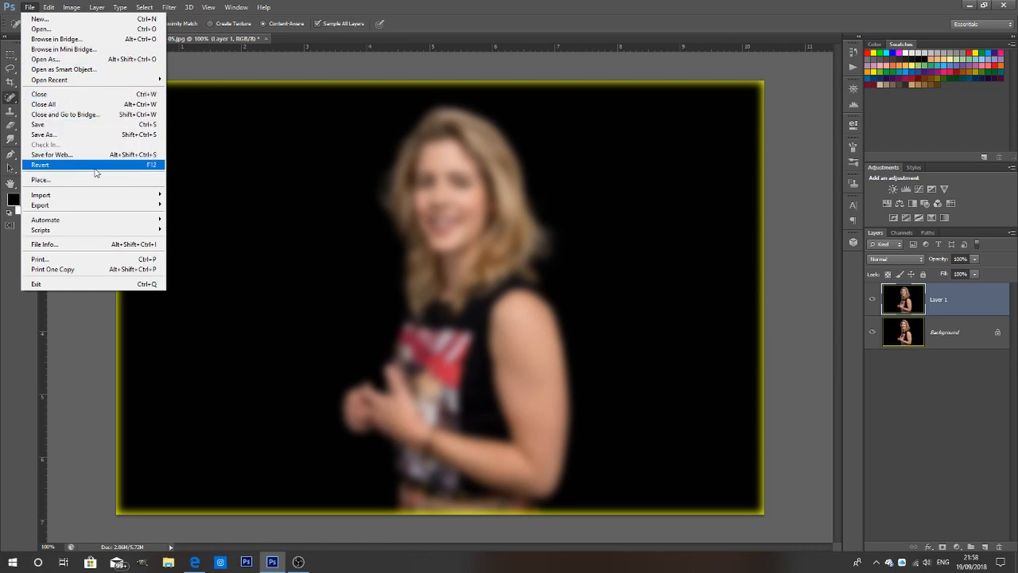
click(88, 135)
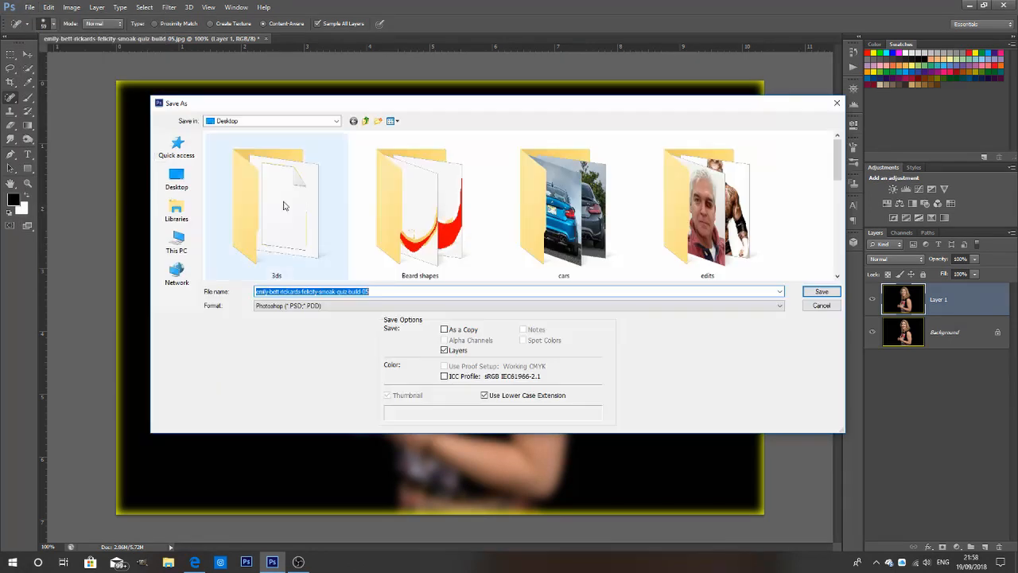
key(BackSpace)
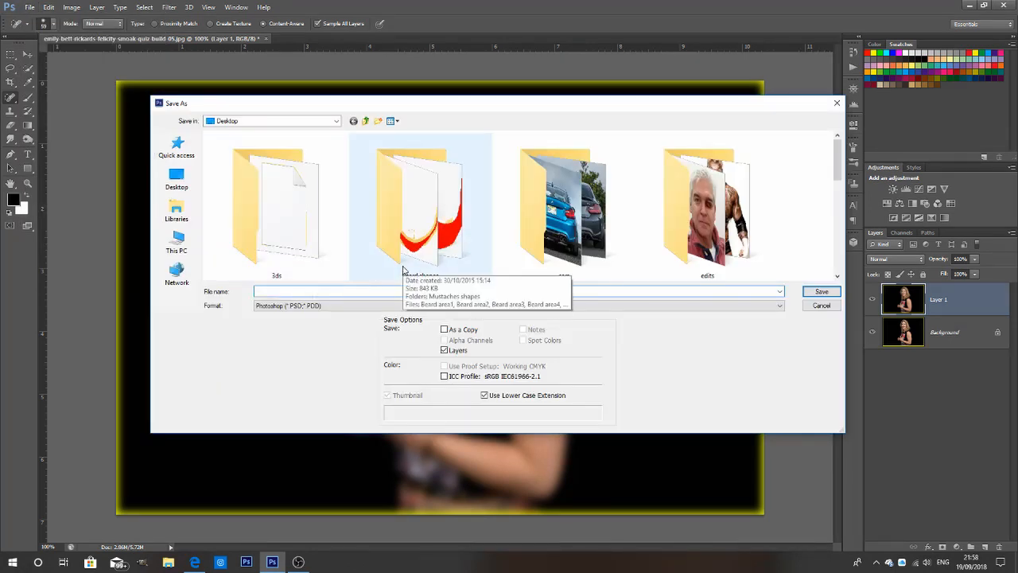
text(da)
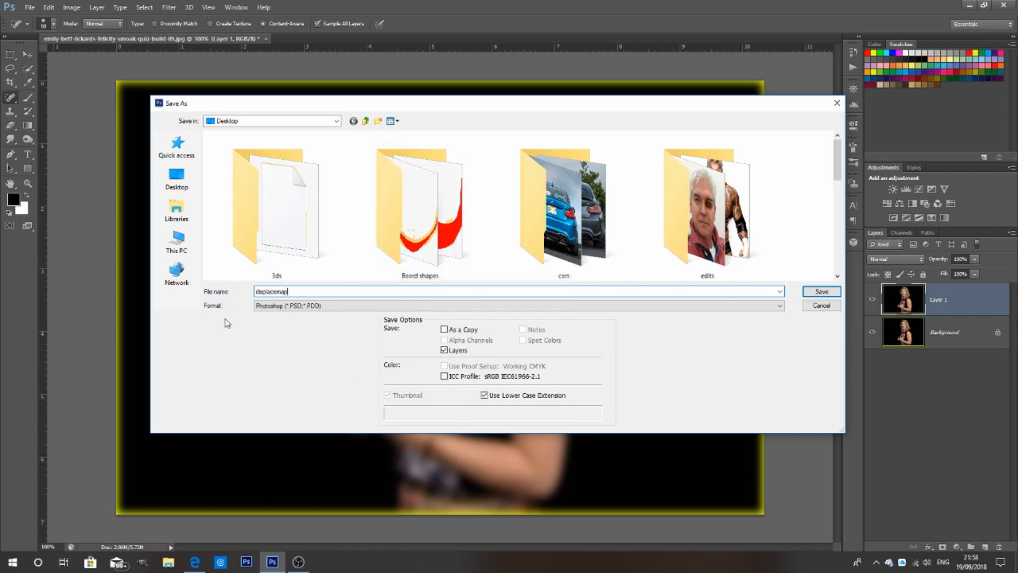
click(177, 177)
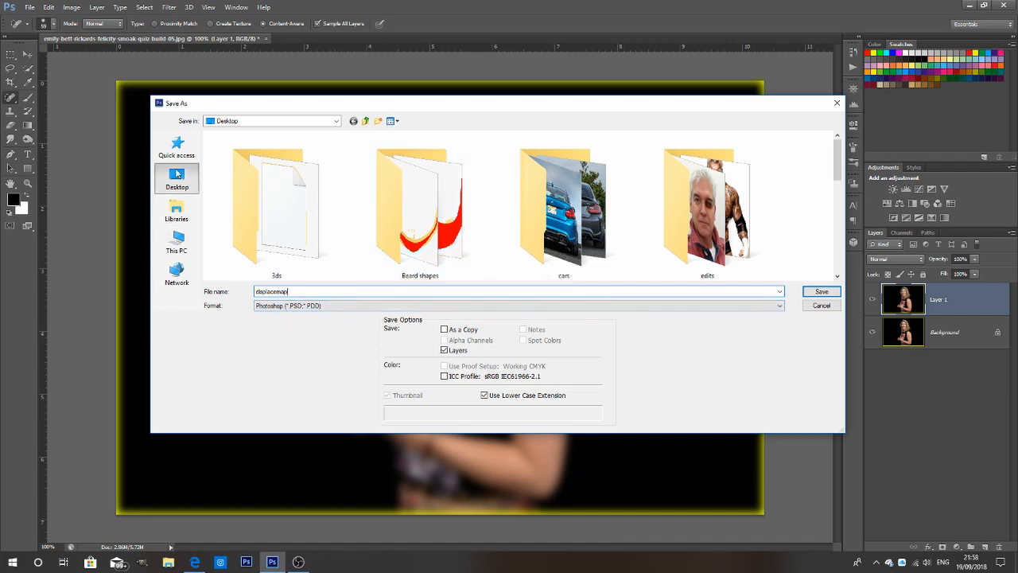
click(833, 293)
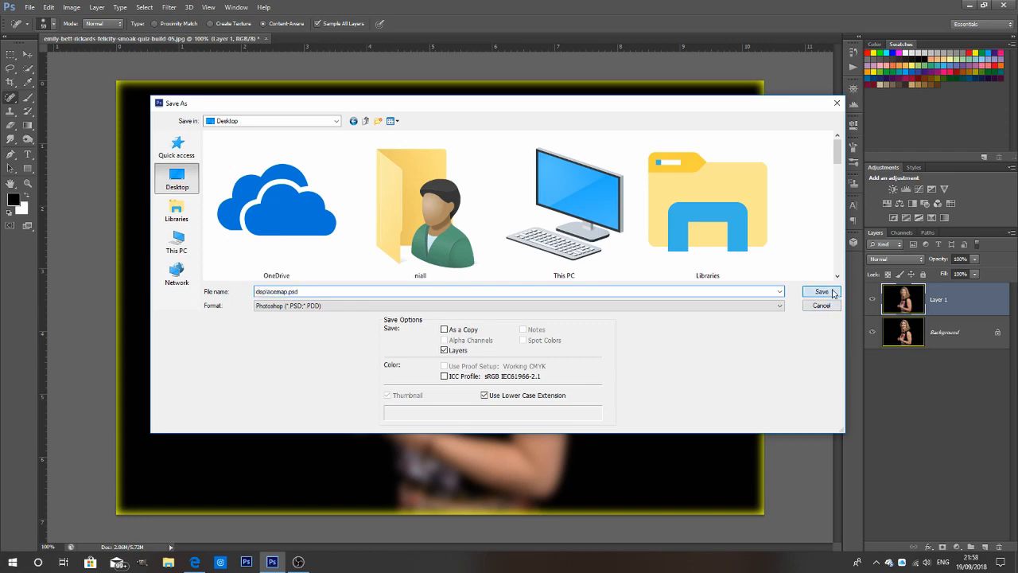
click(627, 173)
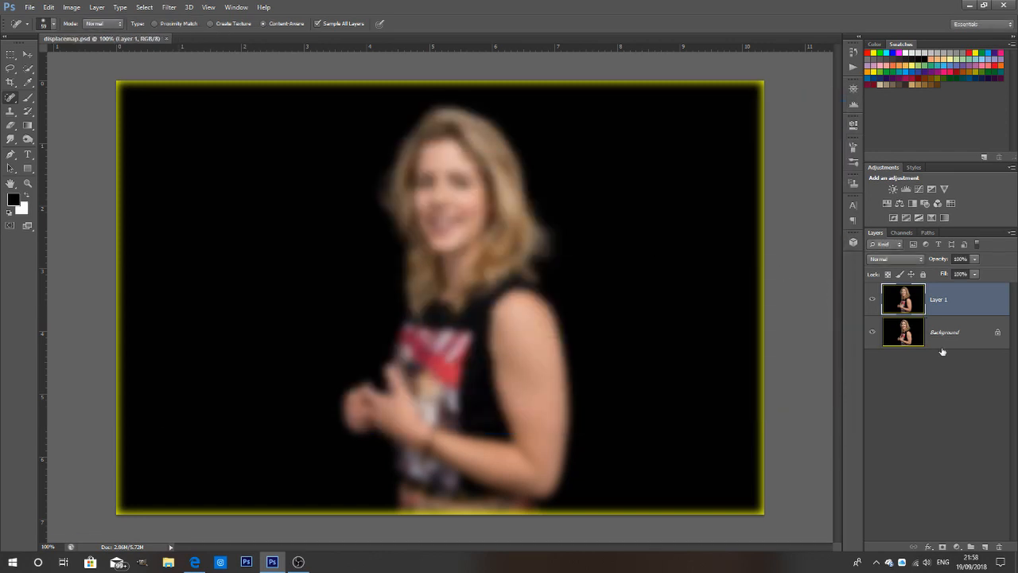
click(1001, 552)
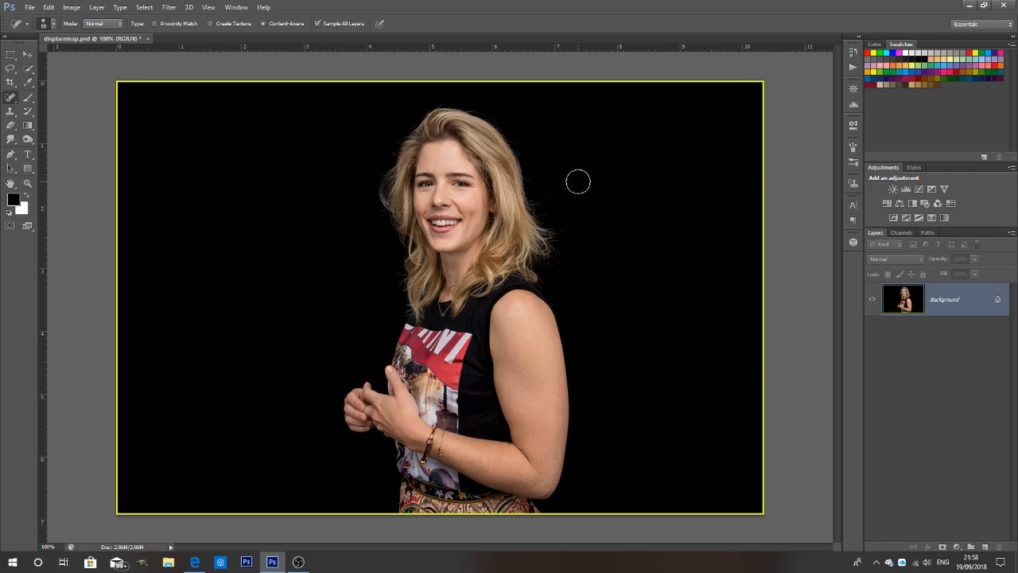
Step: Open the grey winged-woman tattoo drawing IMG_1408 from the tattoos folder on the Desktop
click(31, 8)
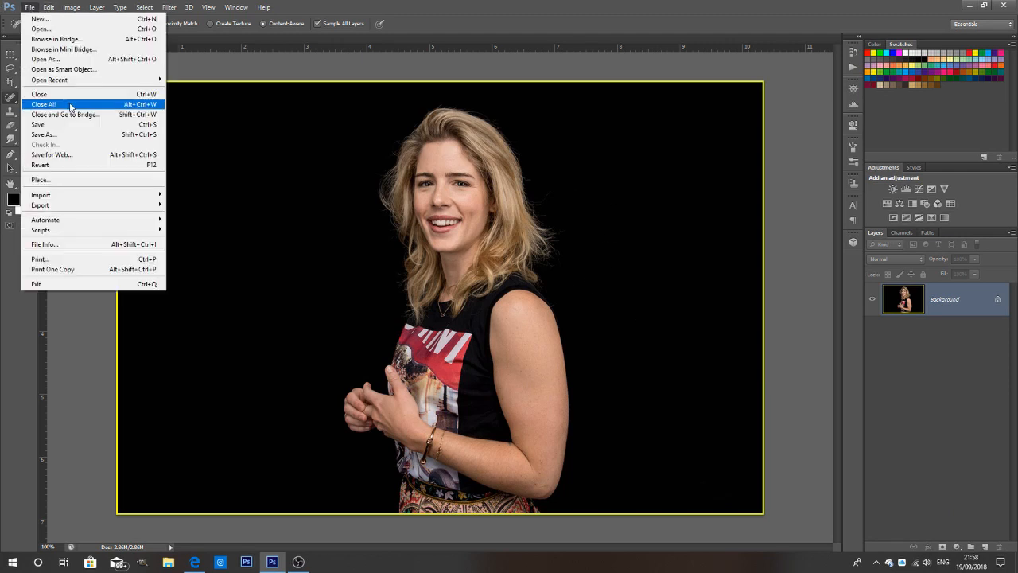
click(65, 29)
scroll(421, 199, down, 5)
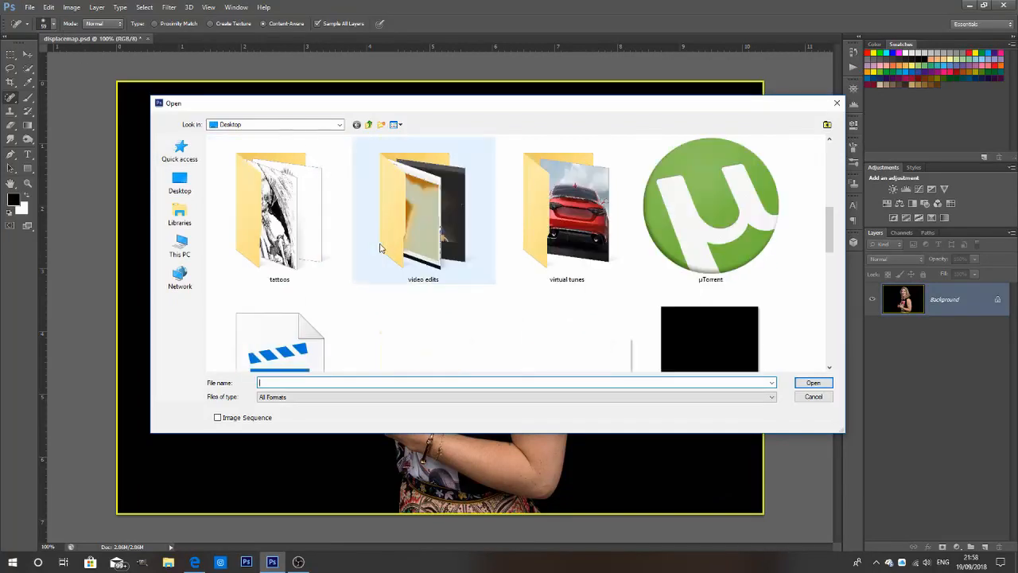
double_click(297, 216)
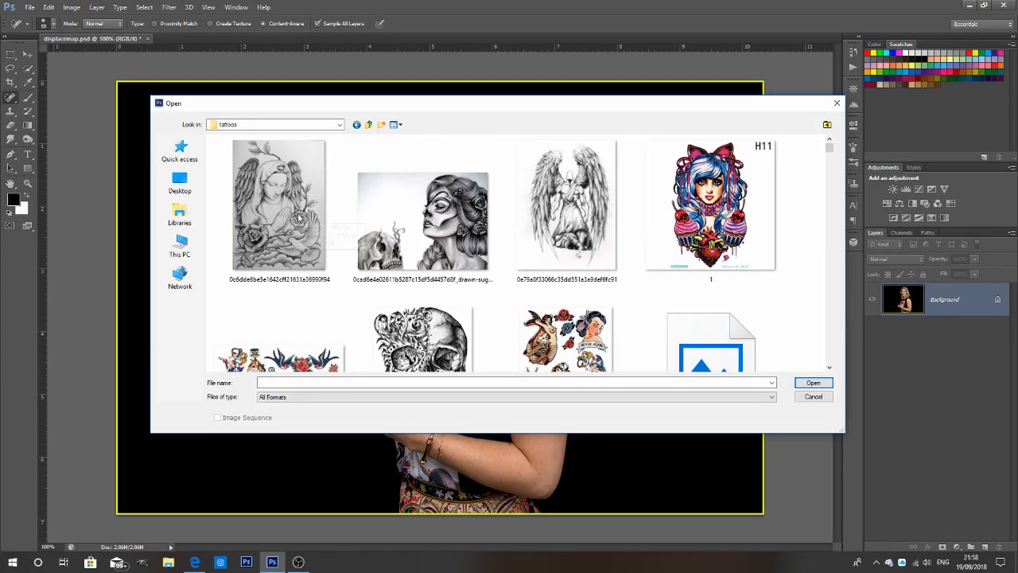
scroll(297, 218, down, 8)
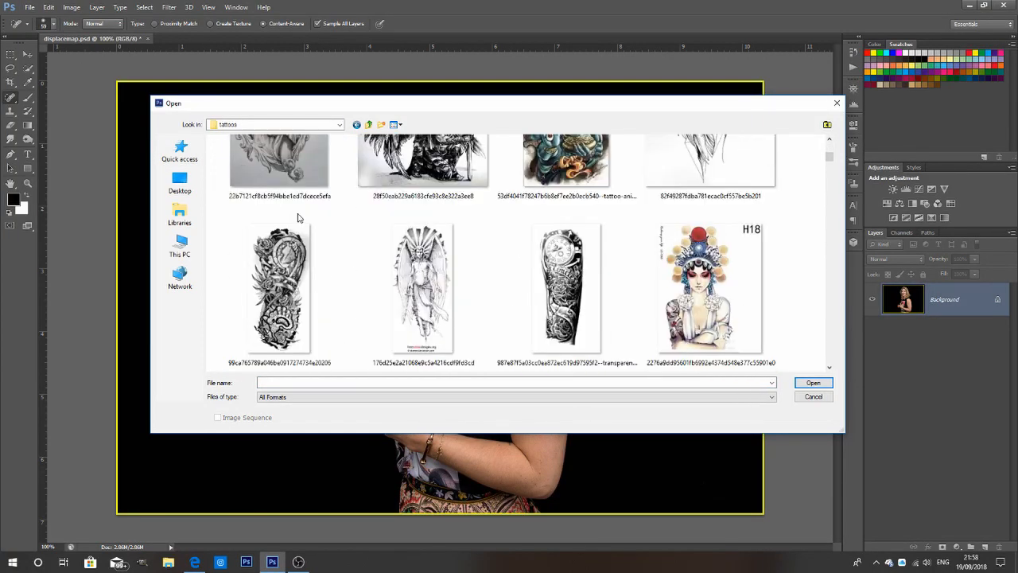
scroll(298, 217, down, 3)
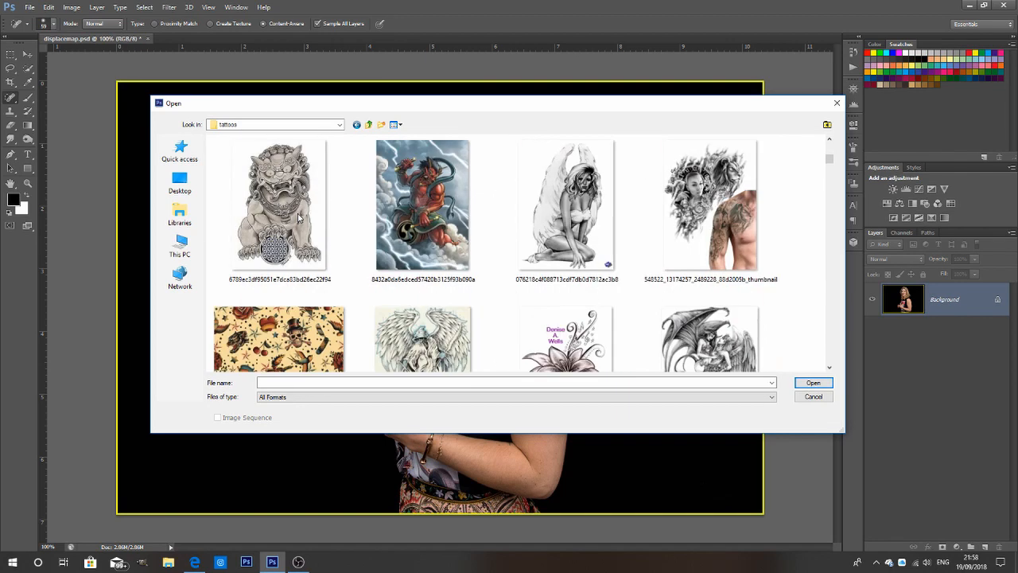
scroll(298, 217, down, 10)
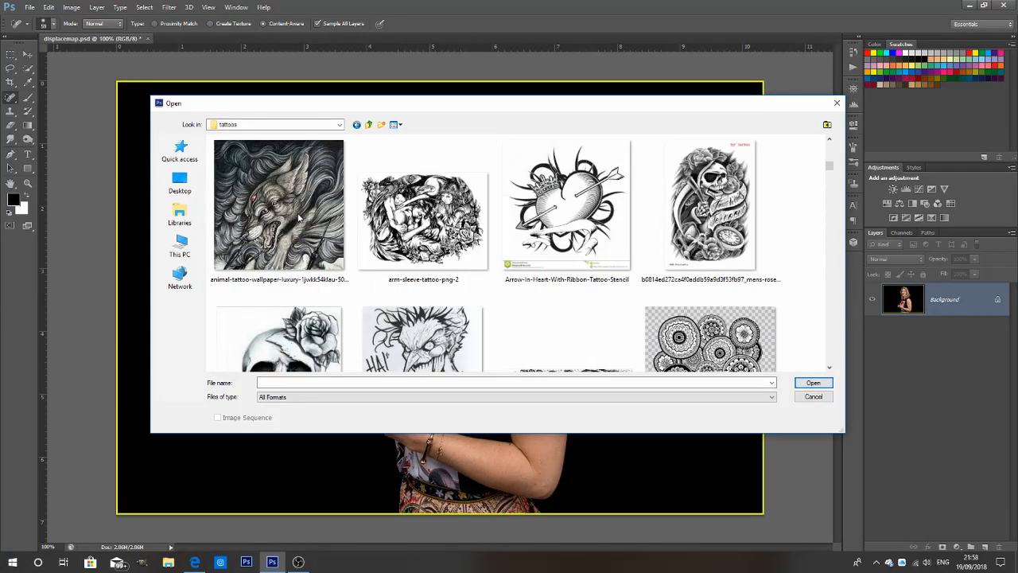
scroll(298, 217, down, 5)
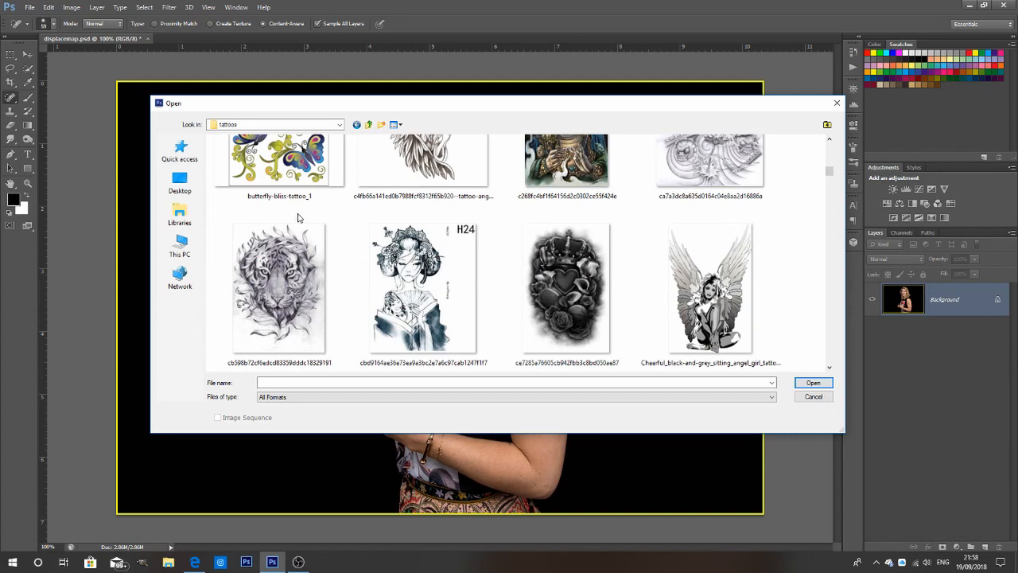
scroll(298, 218, down, 5)
scroll(298, 217, down, 10)
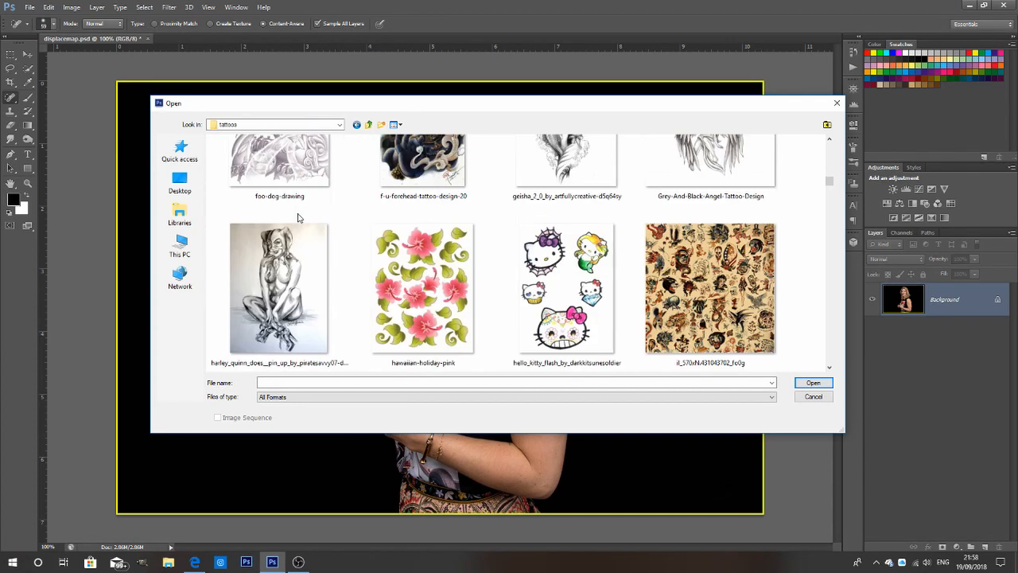
scroll(298, 217, down, 10)
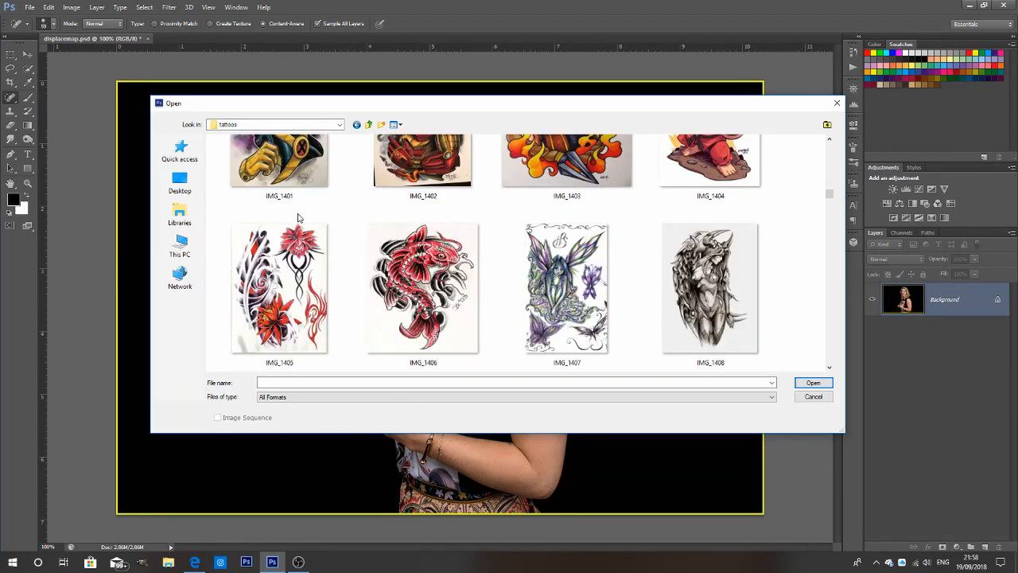
double_click(726, 294)
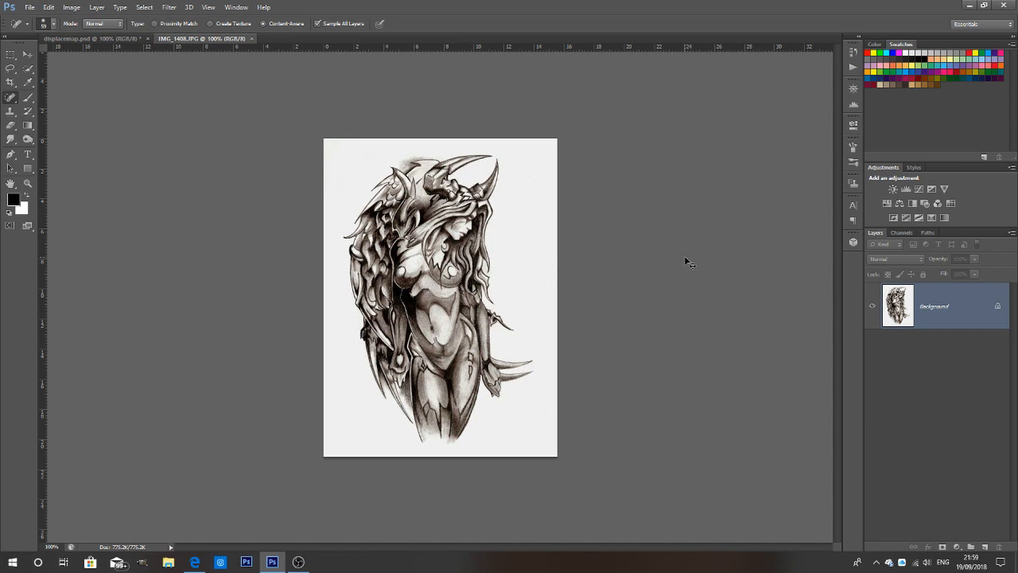
Step: Copy the entire tattoo image and paste it as a new layer into displacemap.psd
key(ctrl+a)
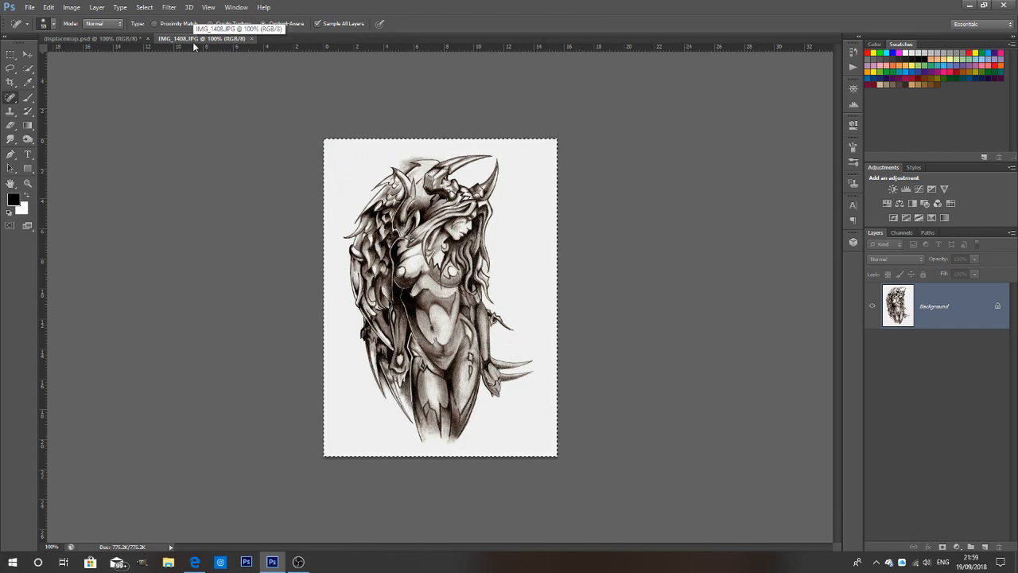
click(127, 38)
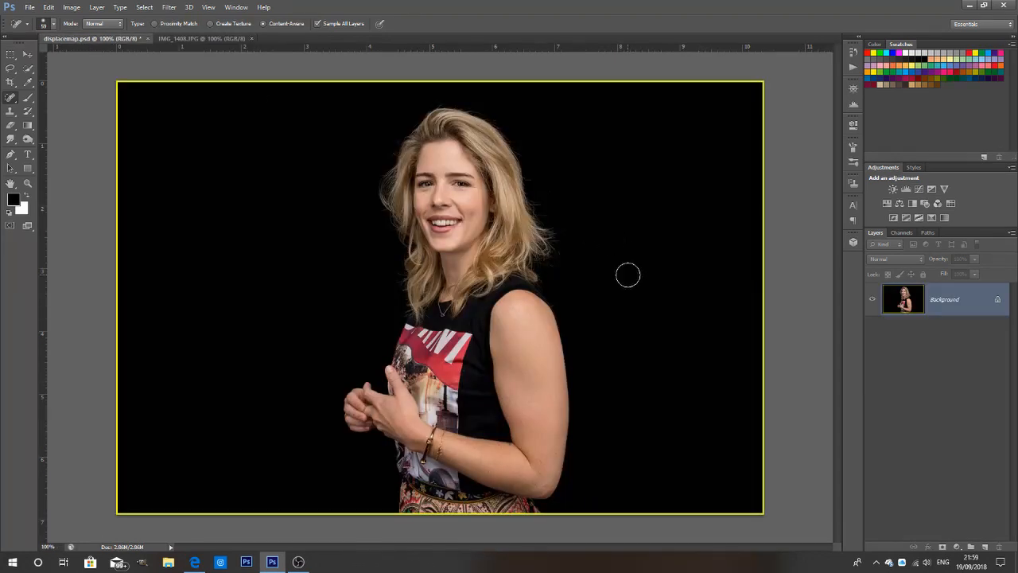
key(ctrl+v)
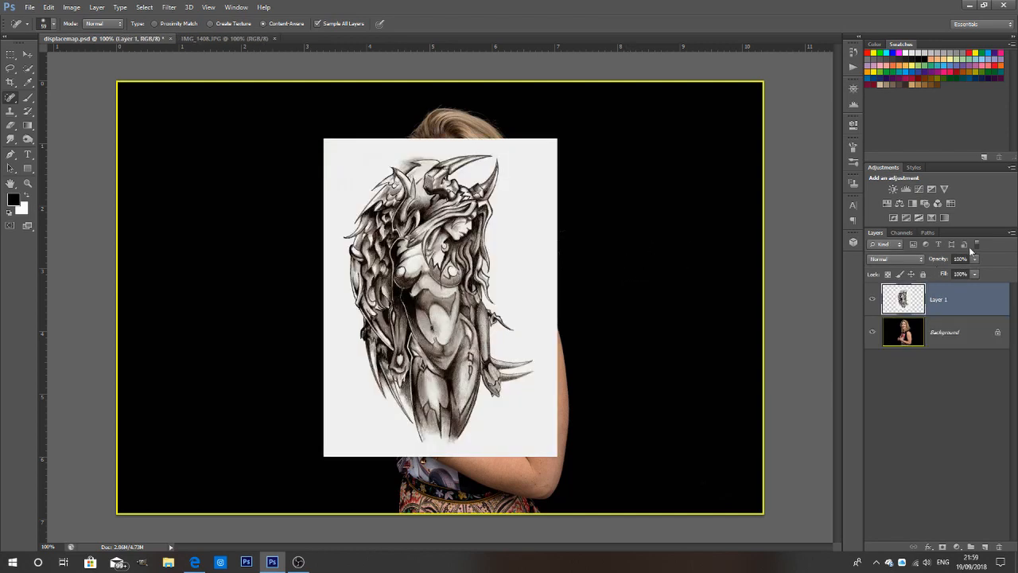
Step: Convert the pasted tattoo layer to a smart object and set its blend mode to Multiply
click(1013, 233)
click(960, 323)
click(921, 260)
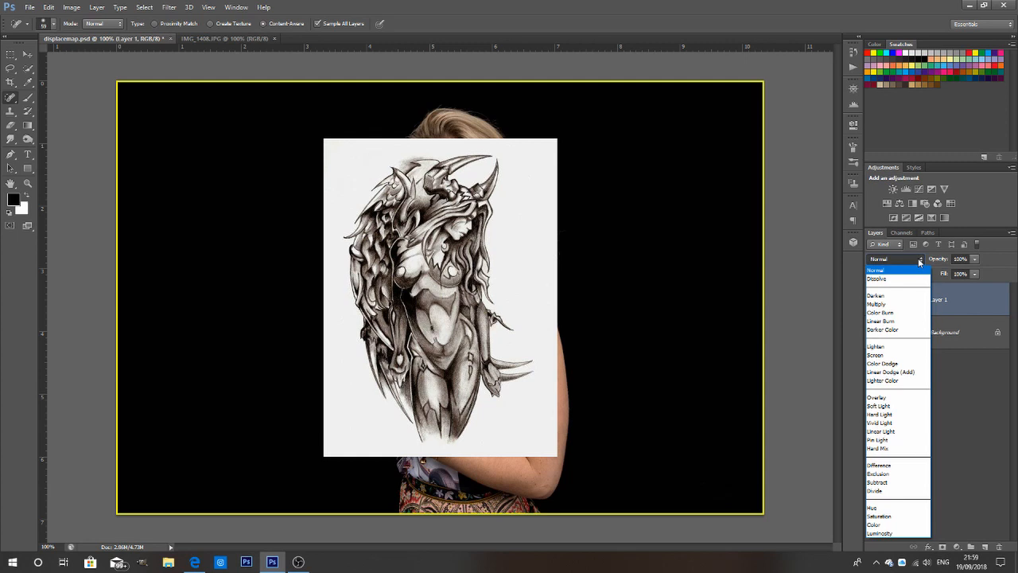
click(901, 306)
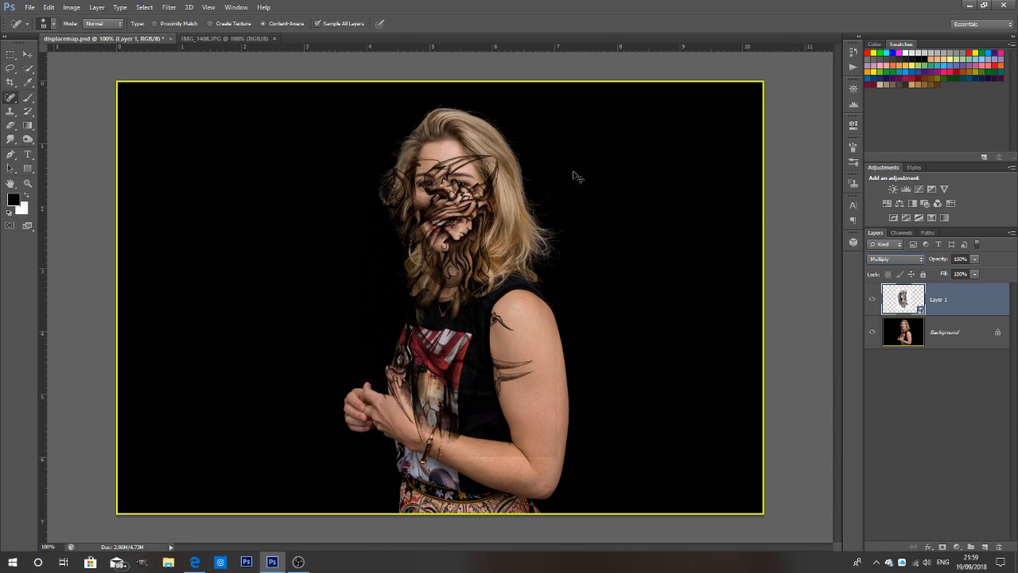
Step: Scale the tattoo to about 62% width and 49% height, rotate it about -7 degrees, and fit it over the woman's upper arm
key(ctrl+t)
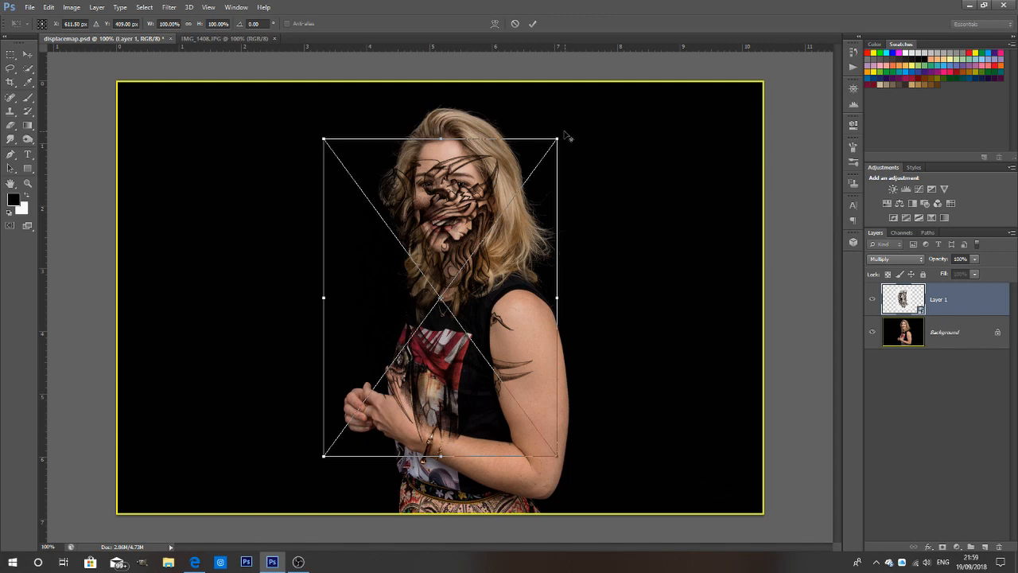
drag(560, 134, 513, 219)
drag(493, 274, 573, 360)
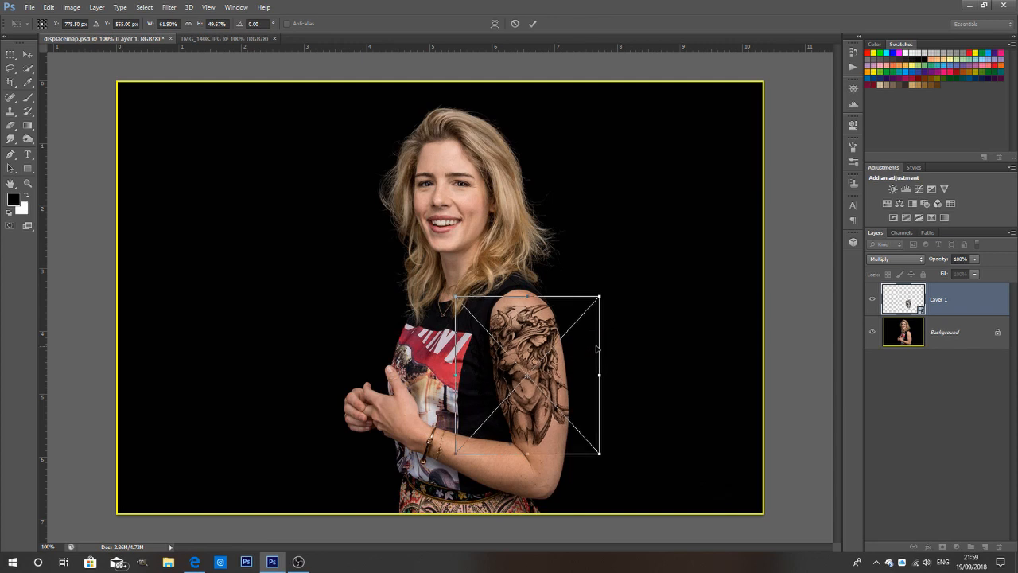
mouse_move(604, 291)
mouse_down()
mouse_move(604, 274)
mouse_move(610, 298)
mouse_move(605, 276)
mouse_move(605, 295)
mouse_move(599, 285)
mouse_up()
drag(574, 358, 574, 338)
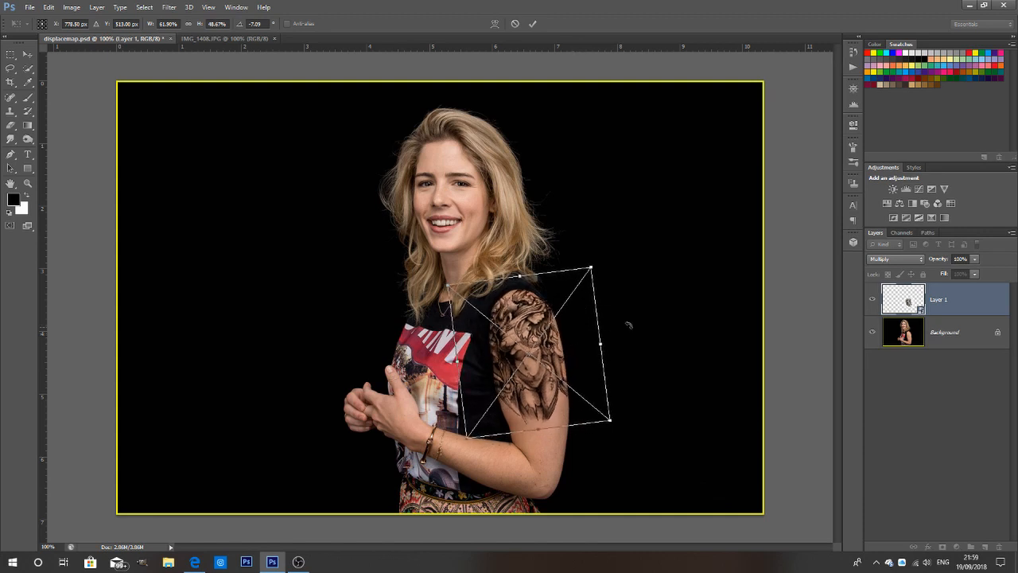
click(533, 23)
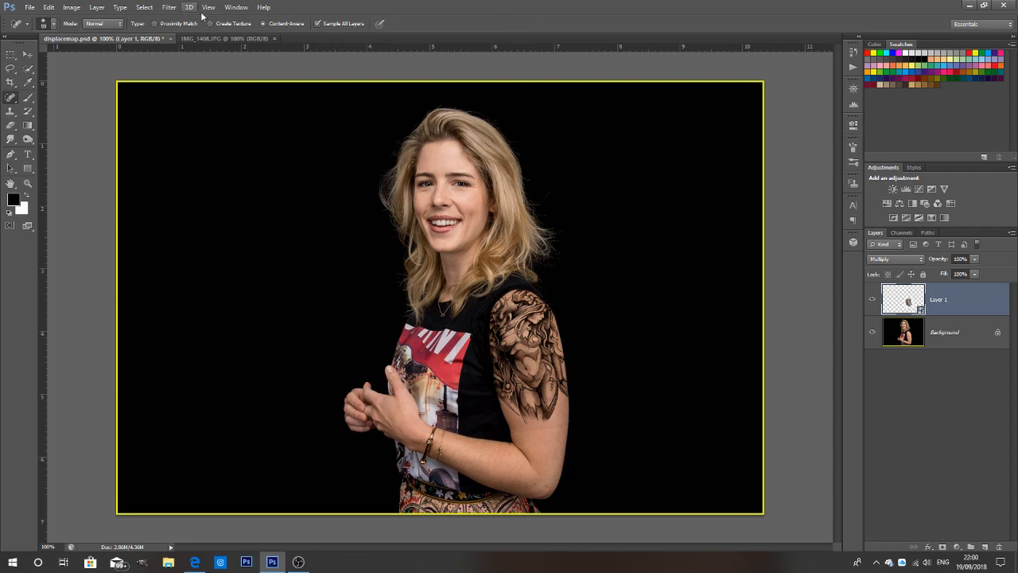
Step: Apply the Displace filter to the tattoo layer at scale 10 with Stretch To Fit and Repeat Edge Pixels, using displacemap.psd as the map
click(167, 8)
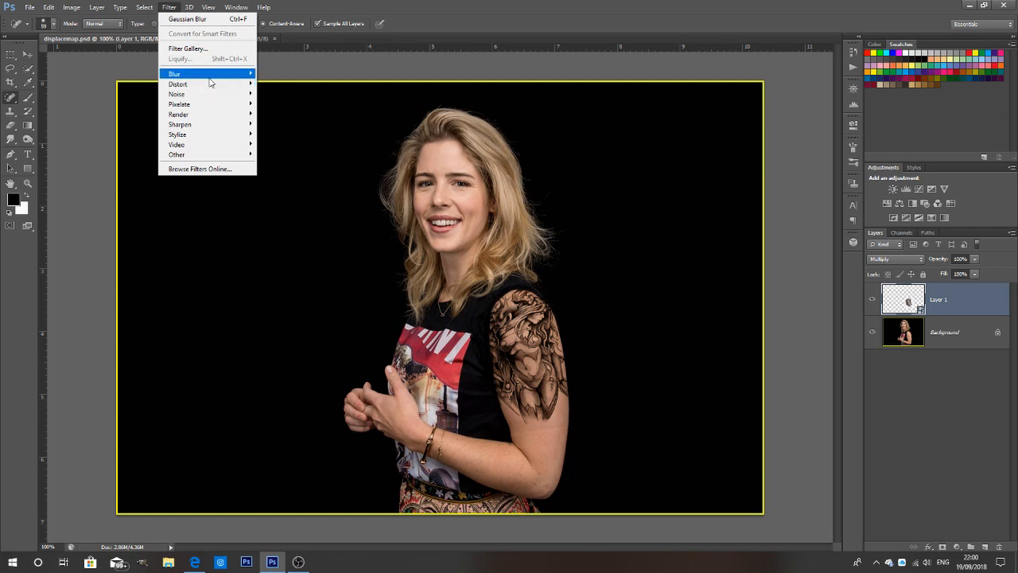
mouse_move(210, 85)
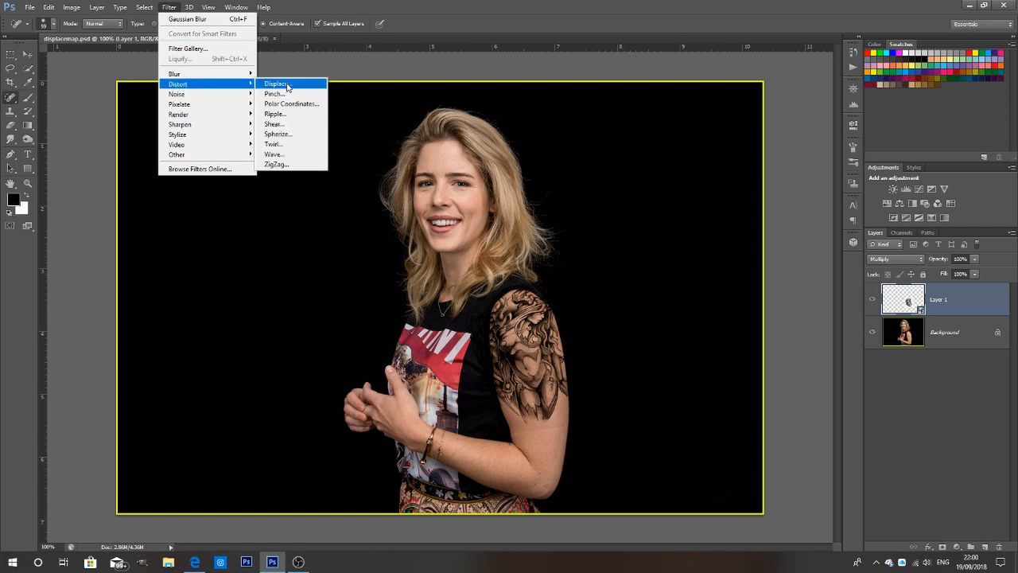
click(287, 85)
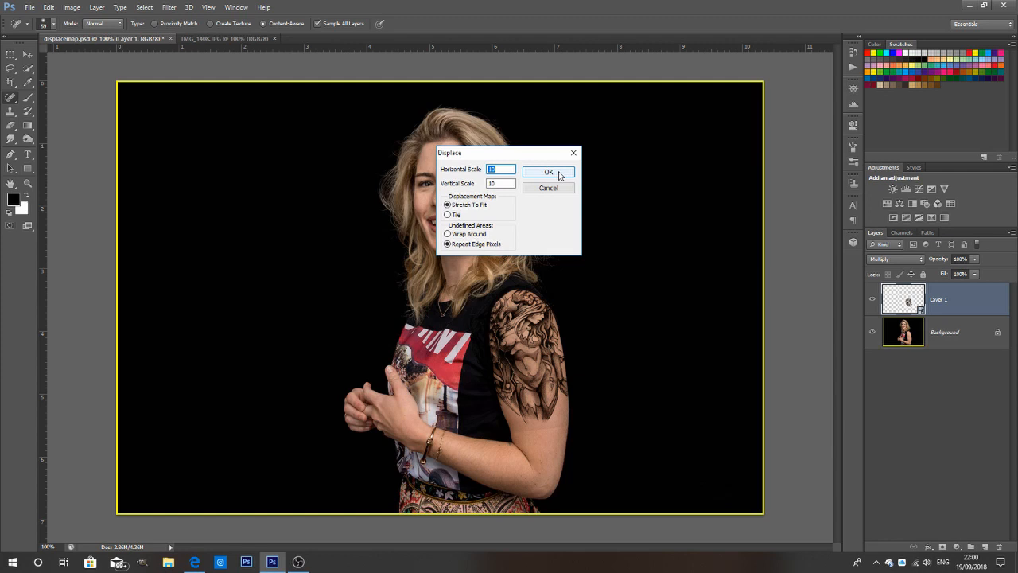
click(549, 172)
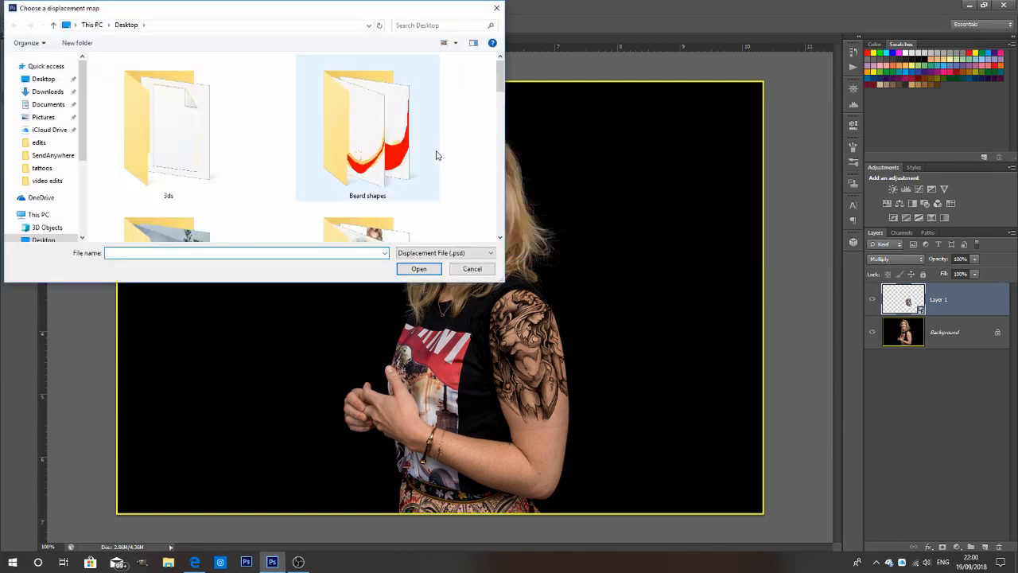
scroll(420, 156, down, 2)
scroll(420, 156, up, 1)
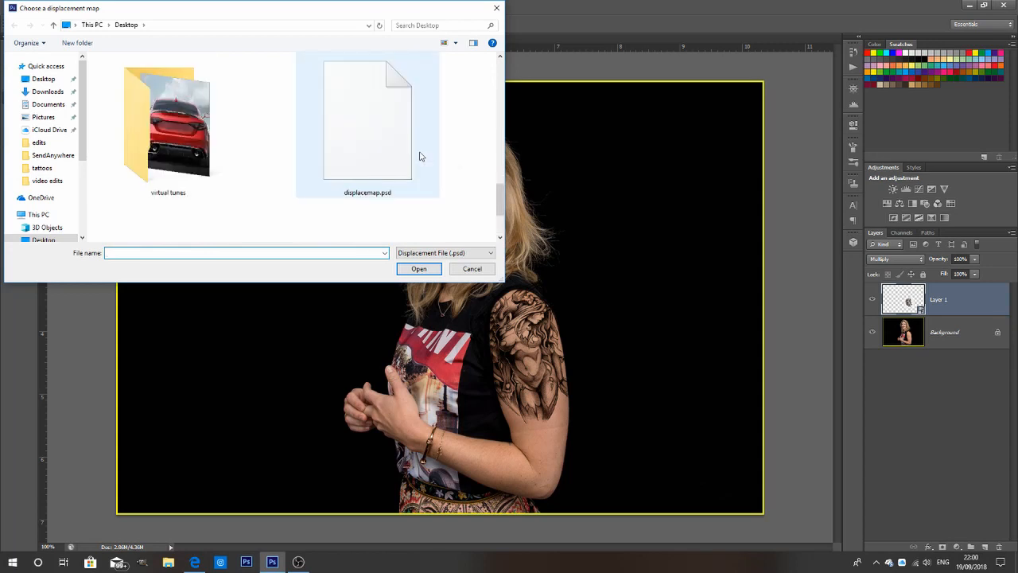
click(362, 162)
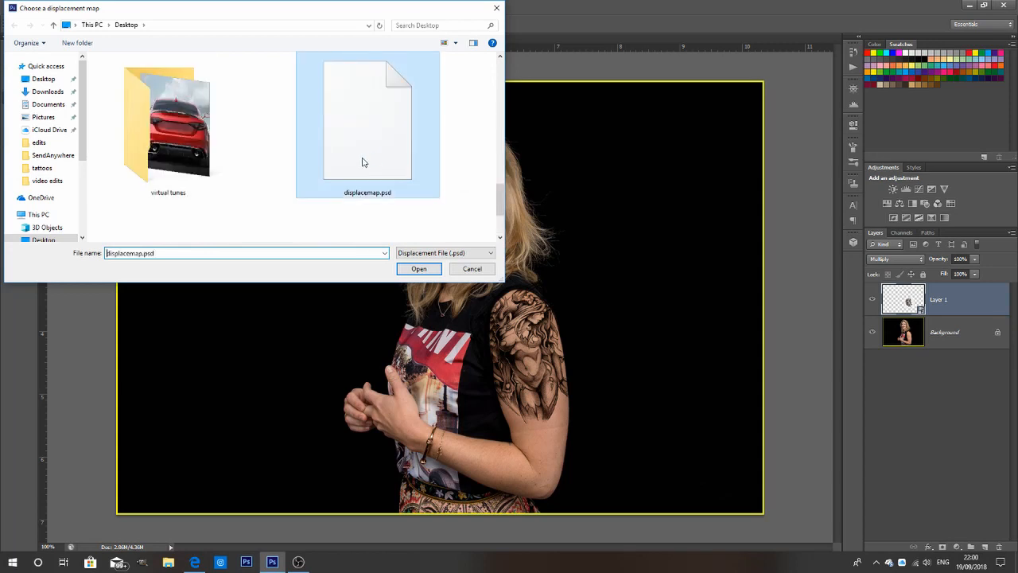
double_click(362, 162)
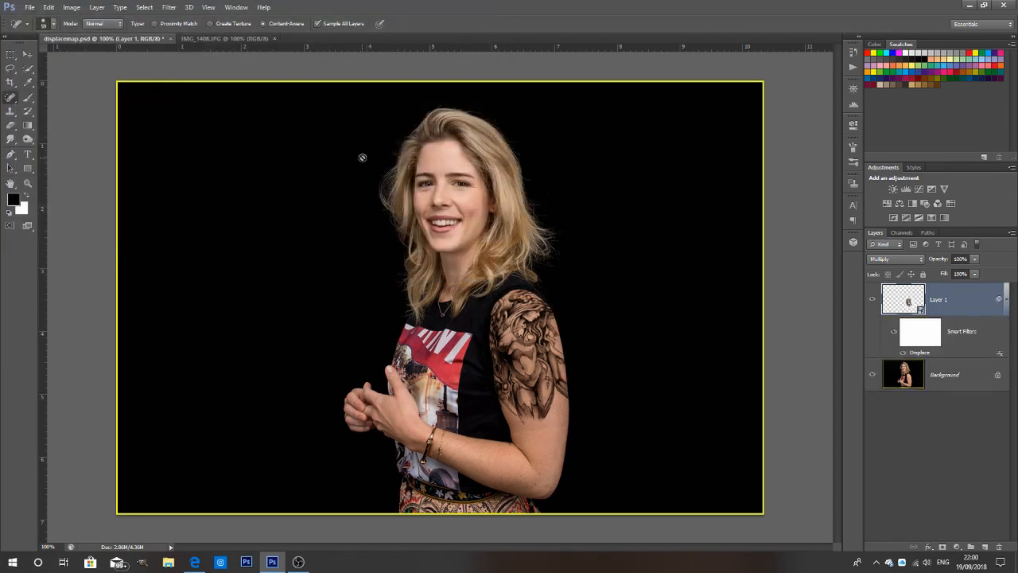
Step: Compare the tattoo on the arm with and without the Displace smart filter
click(904, 354)
click(903, 354)
click(903, 354)
click(904, 354)
click(903, 354)
click(903, 354)
click(904, 354)
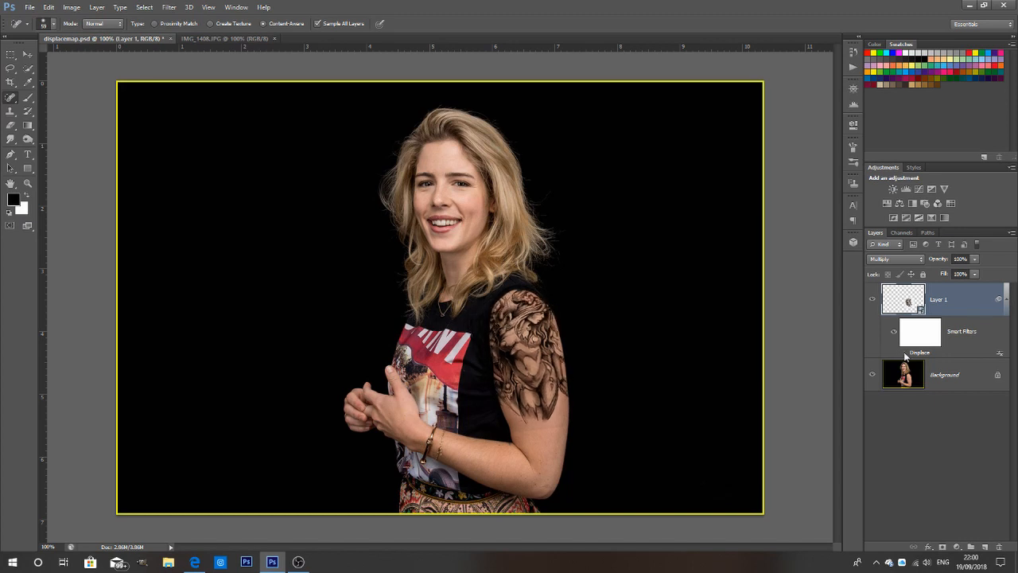
click(904, 354)
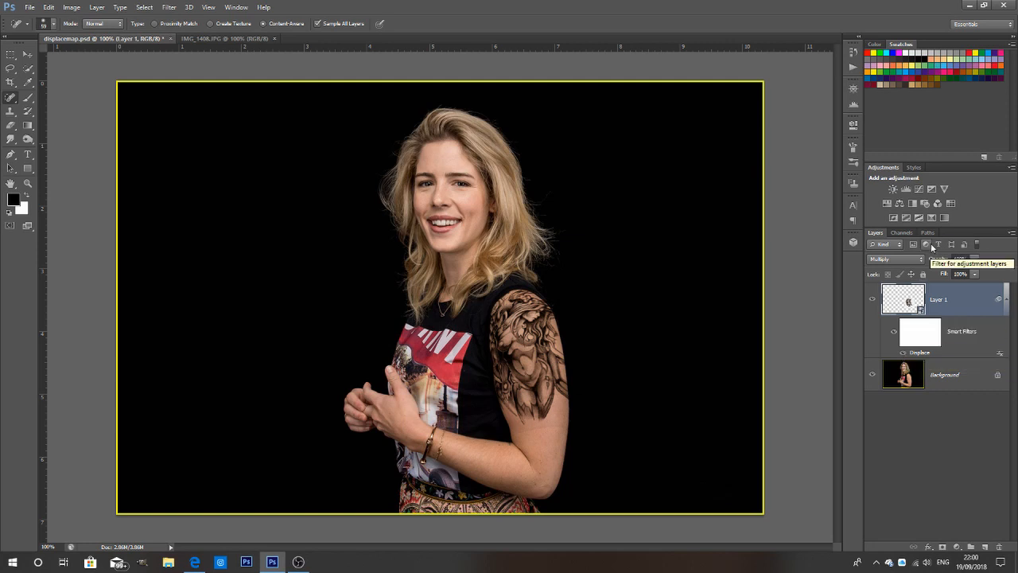
Step: Lower the tattoo layer's opacity to 89% and try the Linear Burn blend mode on it
click(976, 262)
drag(975, 274, 971, 273)
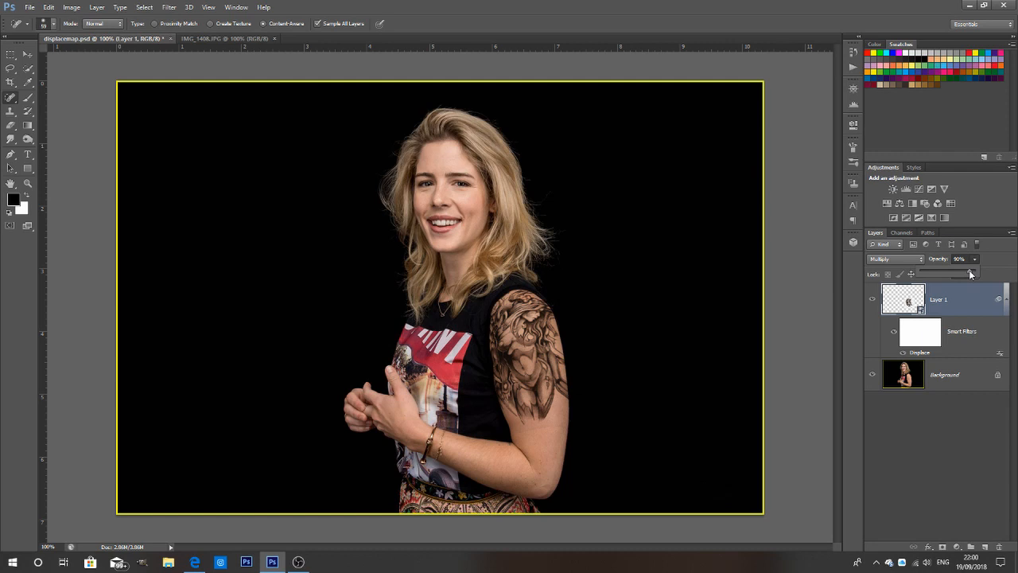
mouse_move(968, 271)
mouse_down()
mouse_move(957, 274)
mouse_move(966, 273)
mouse_up()
click(890, 260)
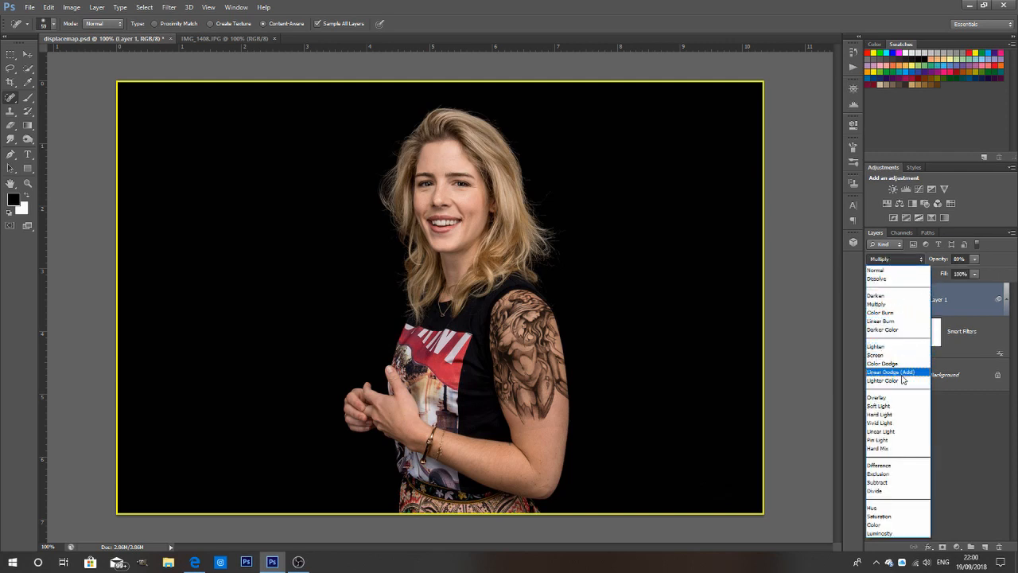
click(896, 321)
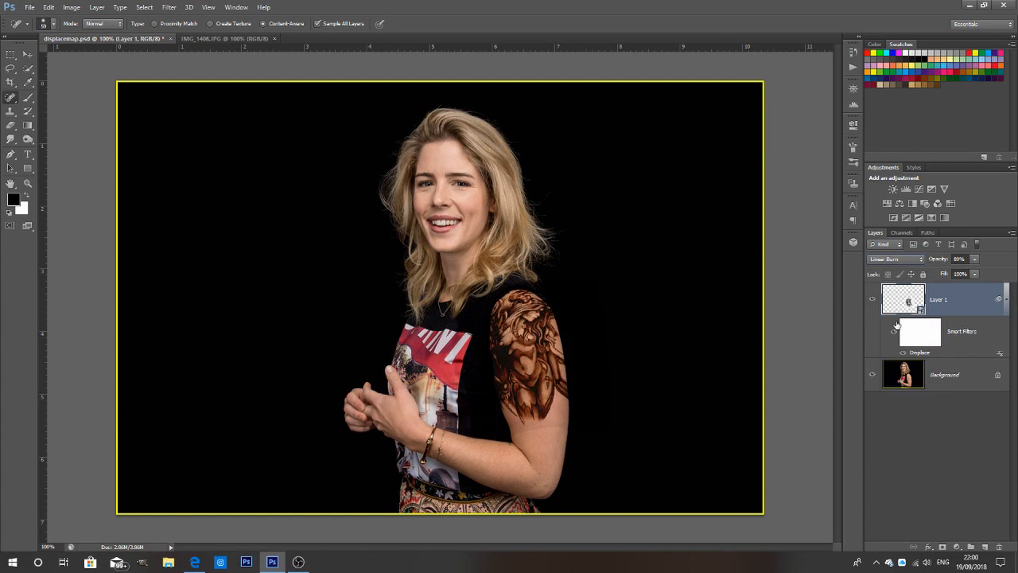
Step: Set the tattoo layer's opacity to 87% and its blend mode to Multiply
click(974, 259)
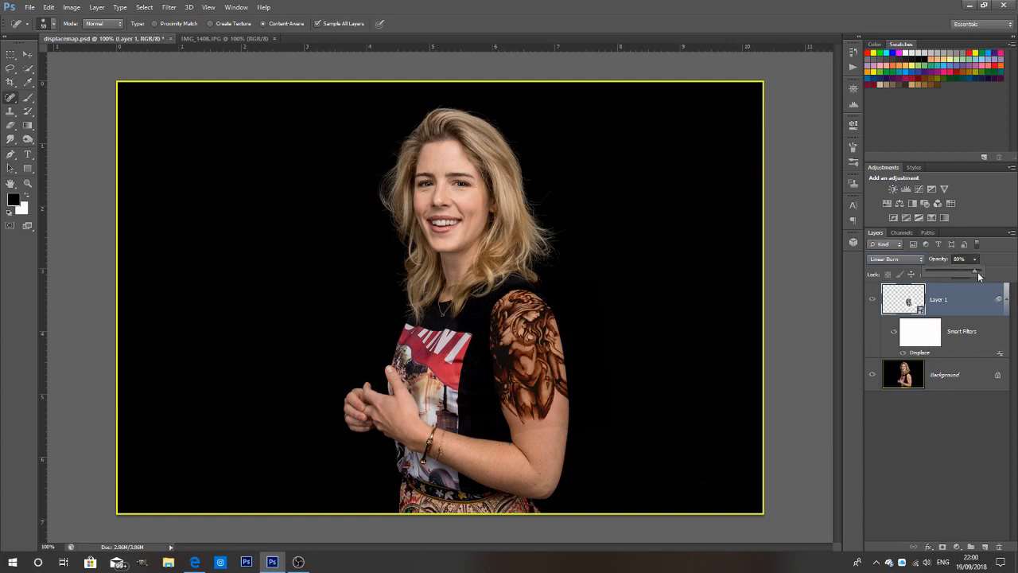
mouse_move(979, 275)
mouse_down()
mouse_move(959, 274)
mouse_move(973, 274)
mouse_up()
click(921, 259)
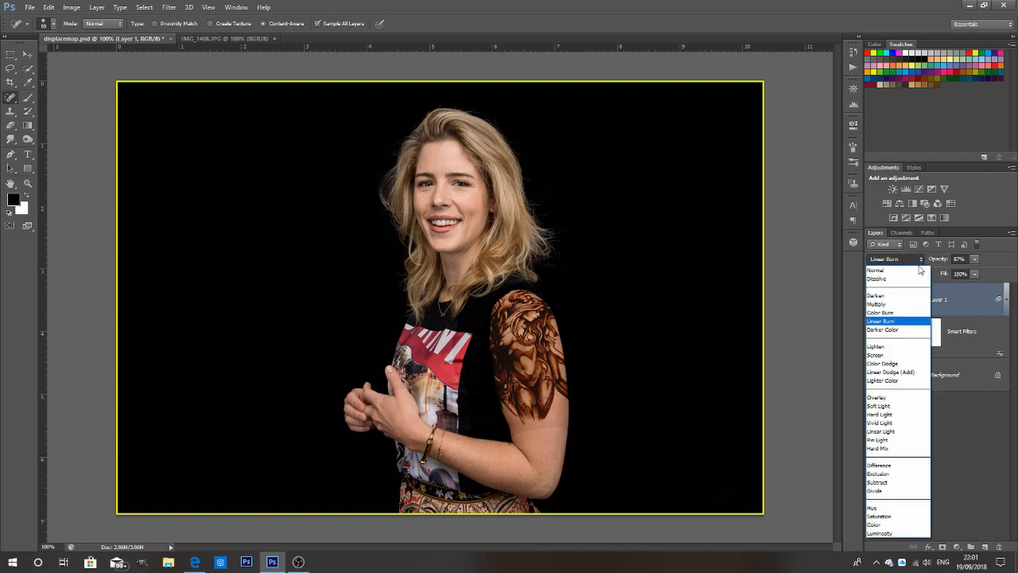
click(906, 306)
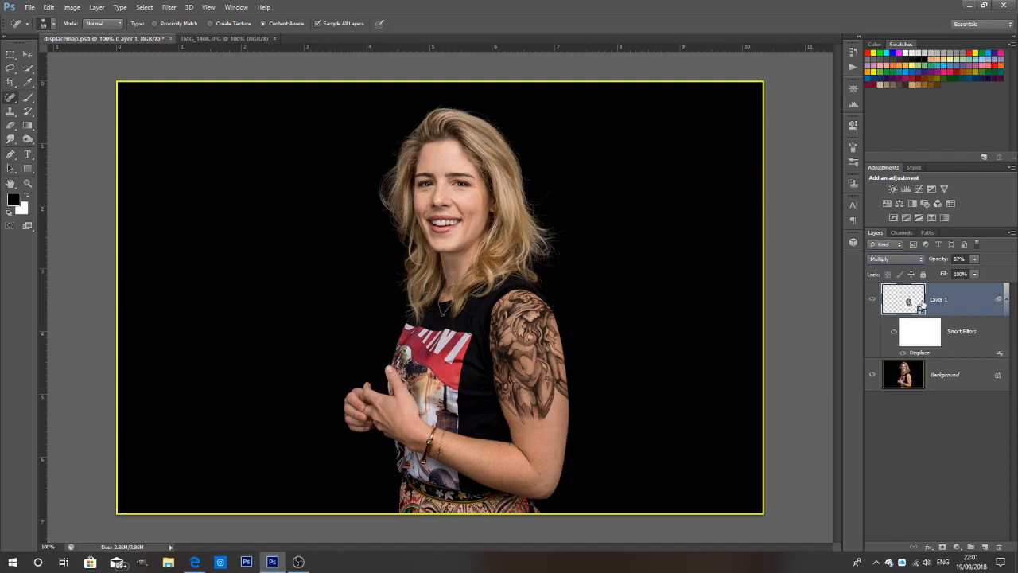
click(967, 439)
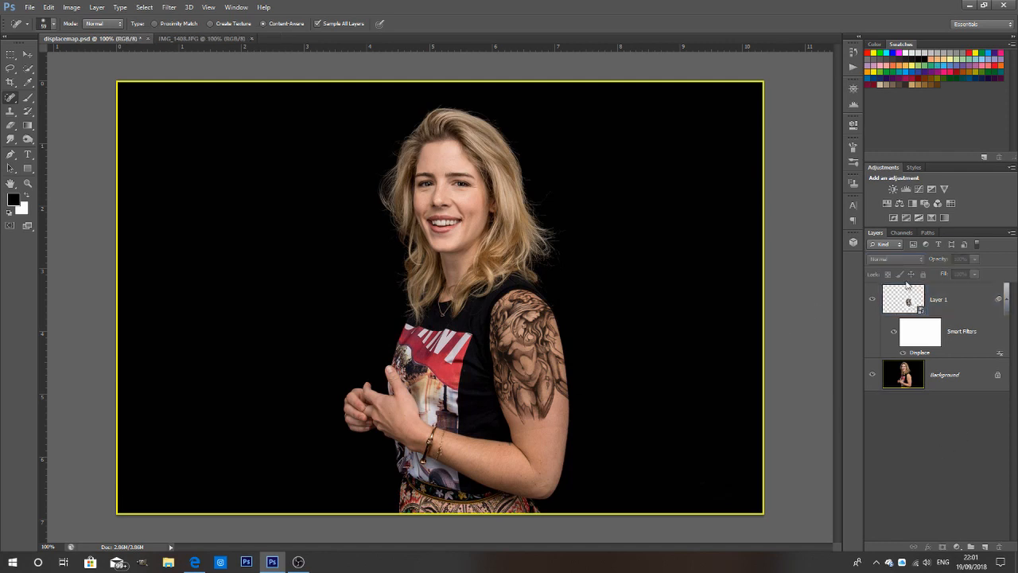
Step: Hide the tattoo layer and select the woman's upper arm on the Background layer with the Quick Selection tool
click(872, 301)
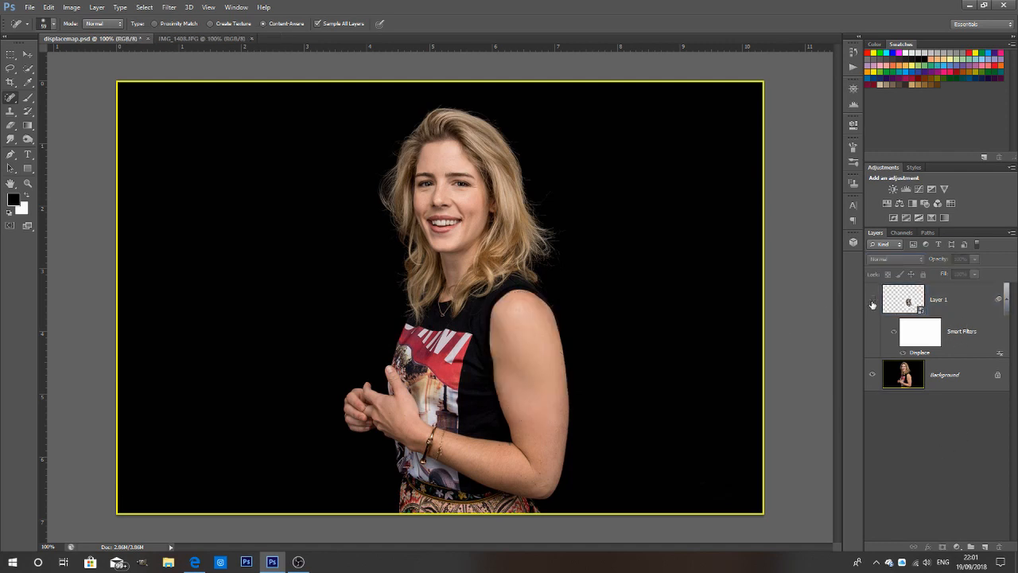
click(939, 374)
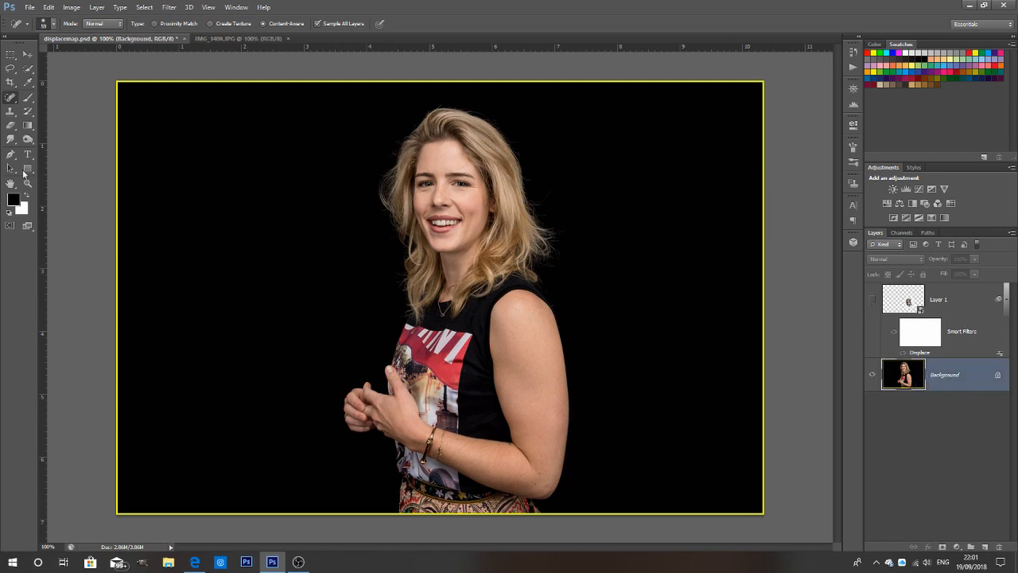
click(29, 69)
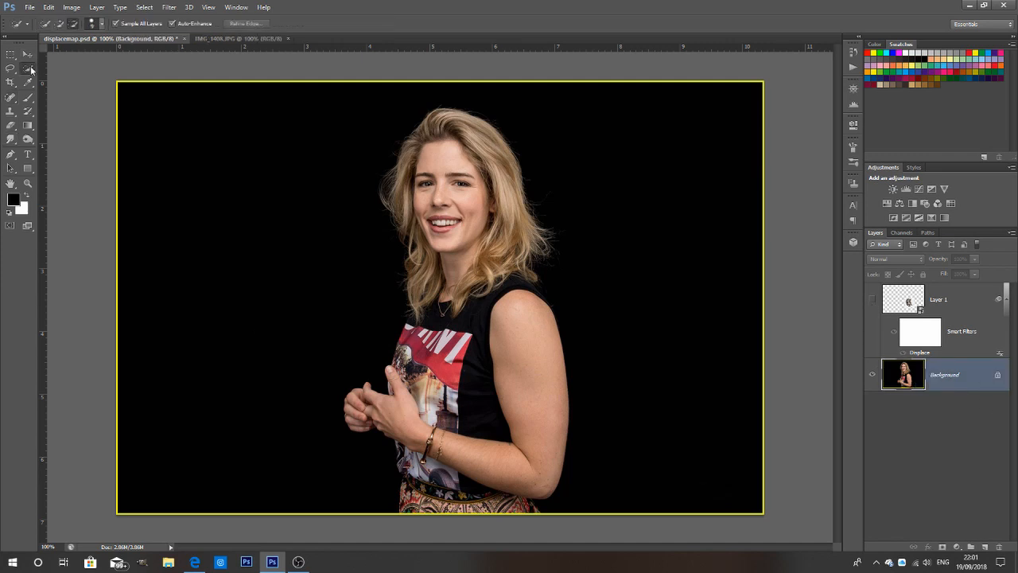
click(59, 23)
mouse_move(527, 323)
mouse_down()
mouse_move(564, 490)
mouse_move(550, 429)
mouse_up()
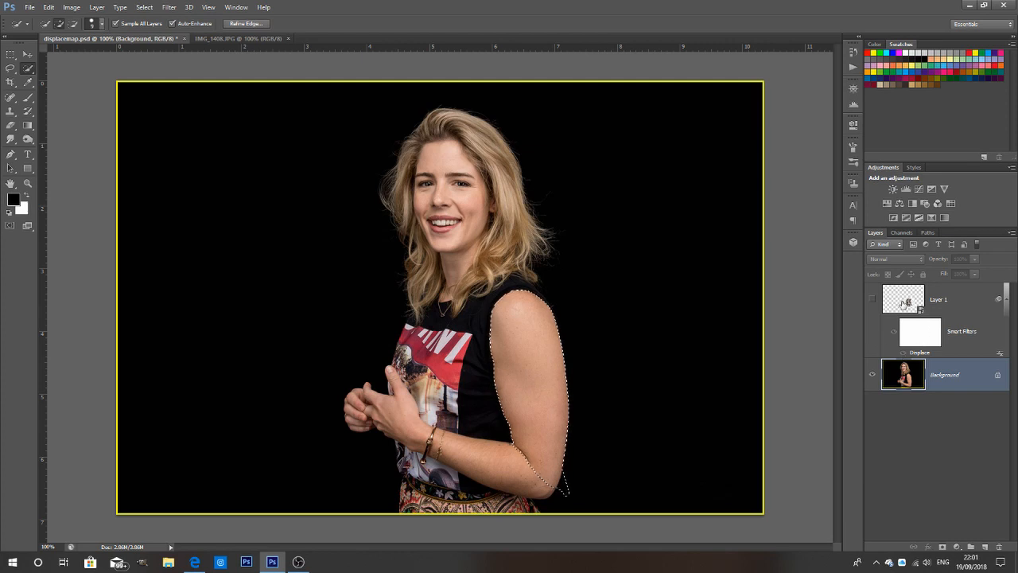
Step: Show the tattoo layer again and add a layer mask to it from the arm selection
click(904, 303)
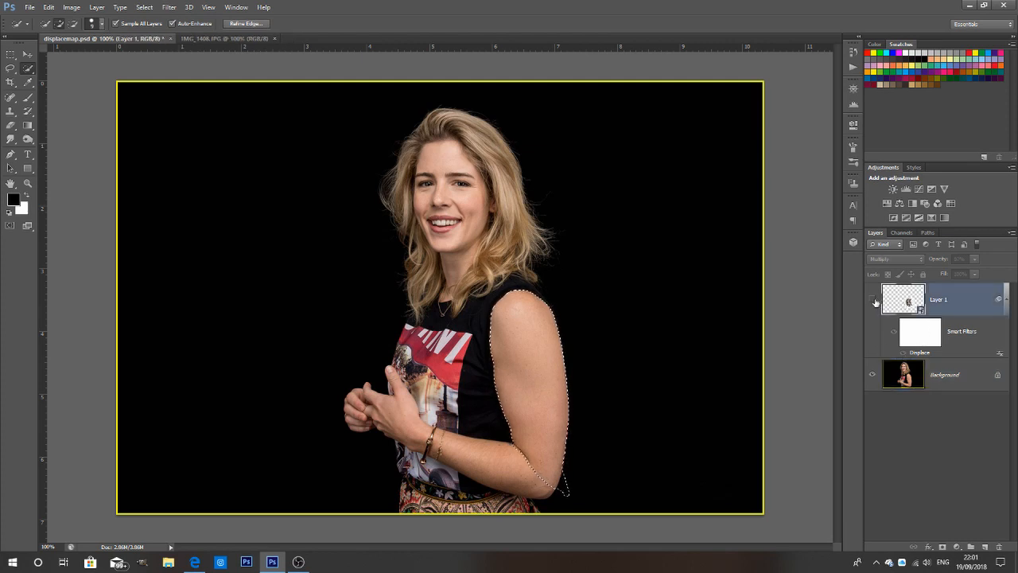
click(874, 300)
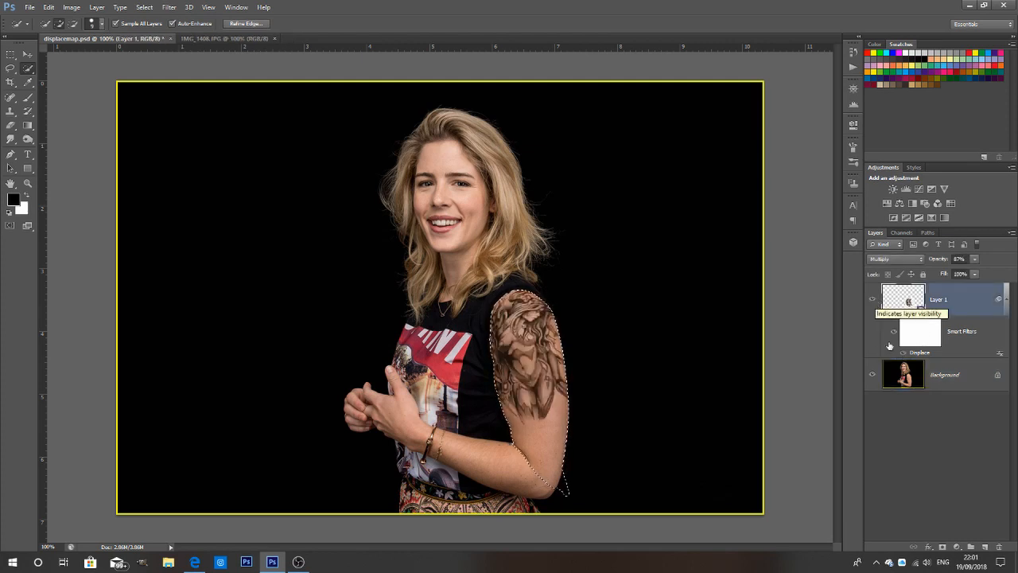
click(943, 547)
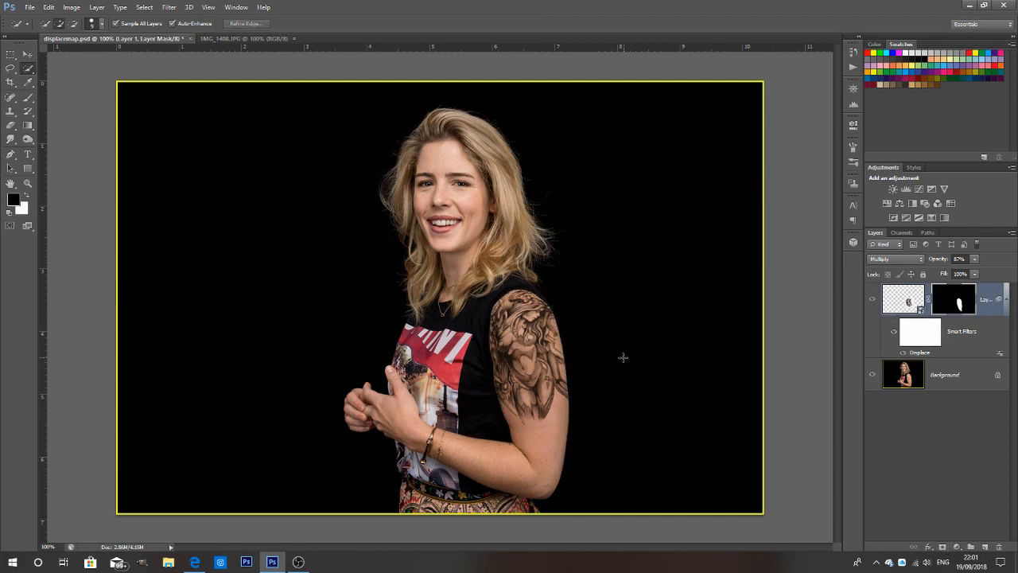
Step: Examine the masked tattoo up close, comparing it with and without the Displace smart filter
scroll(470, 418, up, 3)
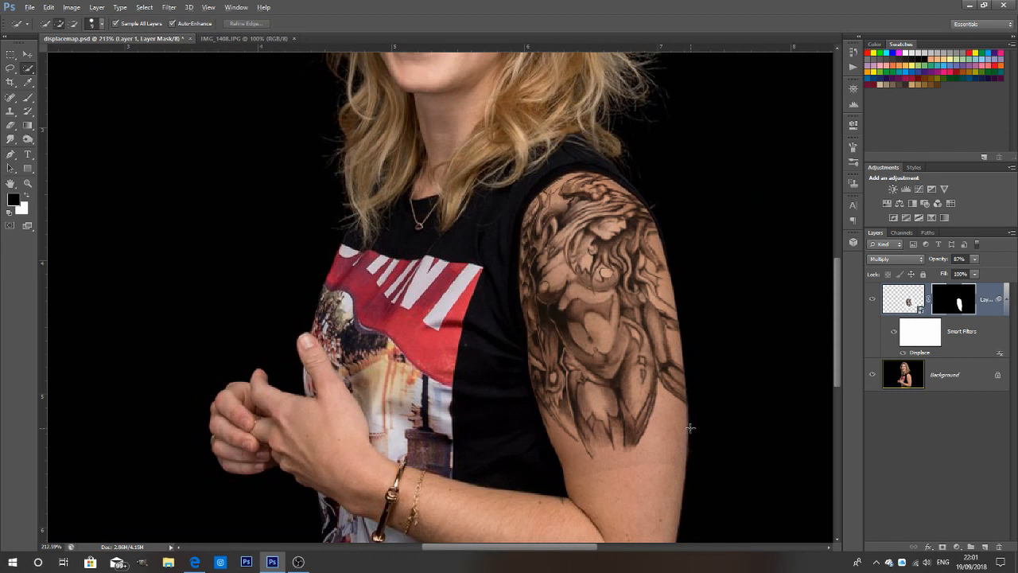
scroll(690, 428, up, 2)
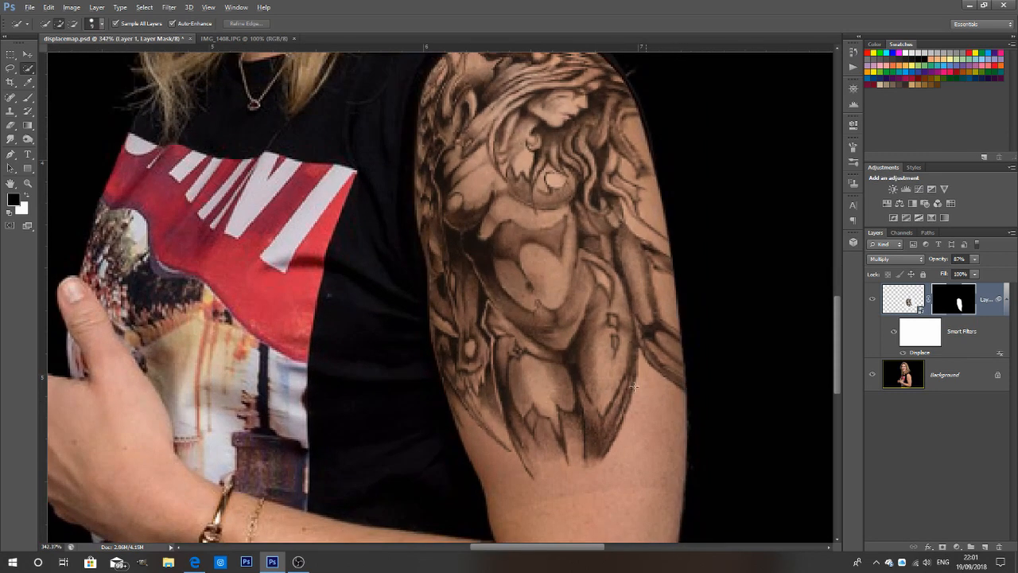
scroll(447, 374, up, 3)
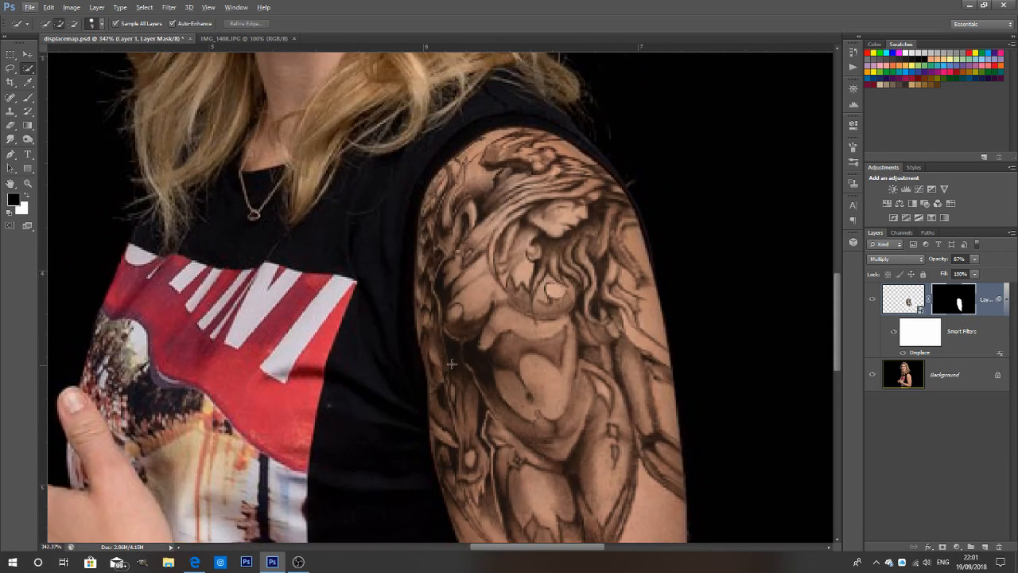
scroll(461, 344, up, 1)
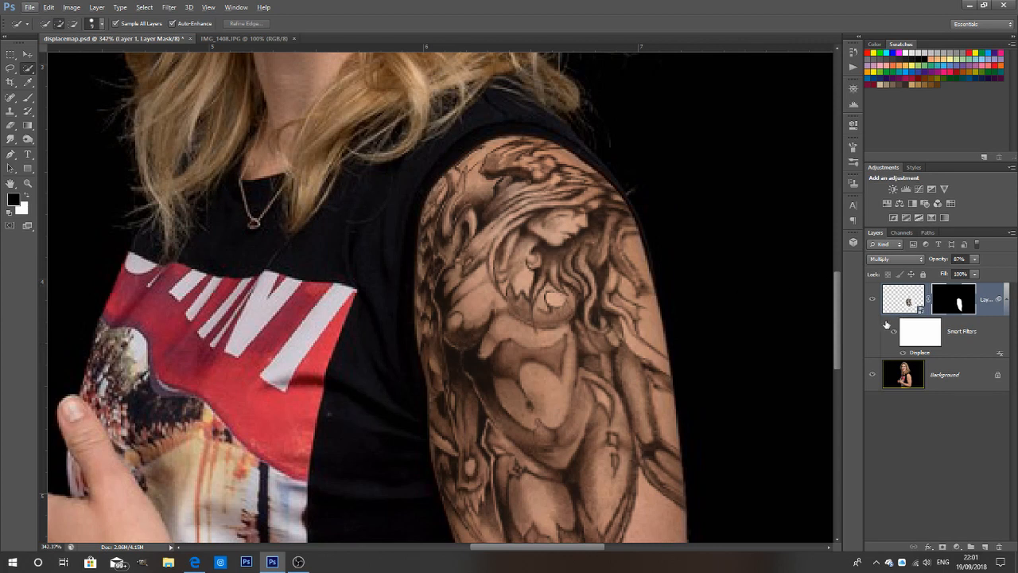
click(906, 356)
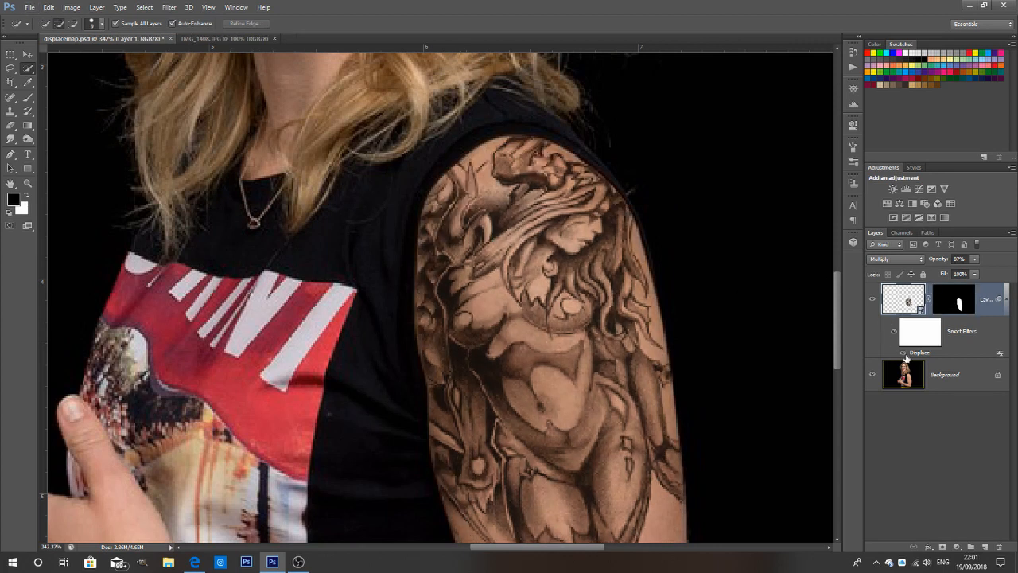
click(905, 356)
click(906, 358)
click(905, 356)
click(906, 358)
click(906, 357)
click(906, 357)
click(906, 357)
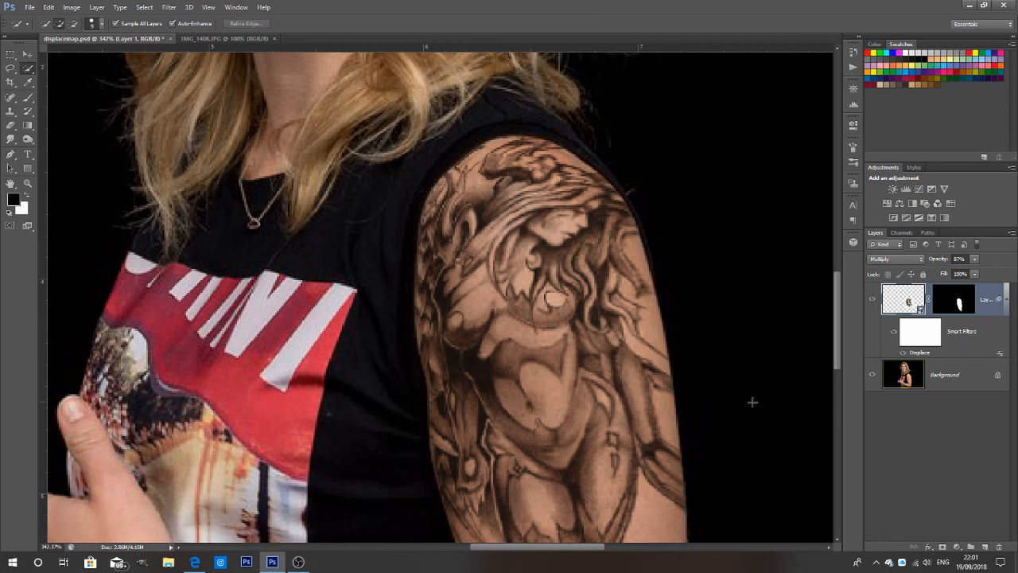
scroll(726, 396, down, 6)
scroll(725, 396, down, 2)
scroll(657, 387, up, 1)
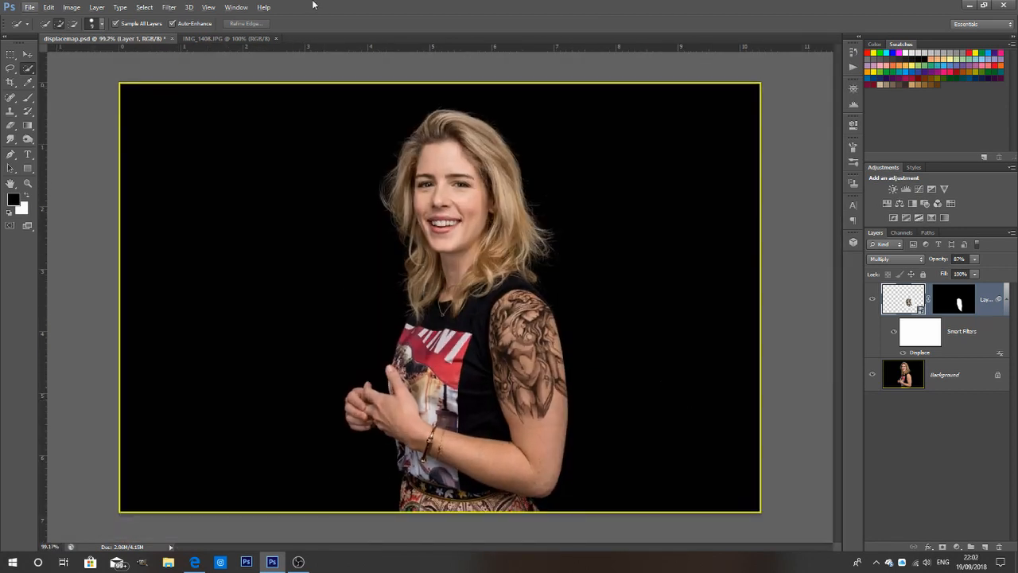
Step: Open the fairy and butterfly tattoo image IMG_1407 from the tattoos folder
click(29, 8)
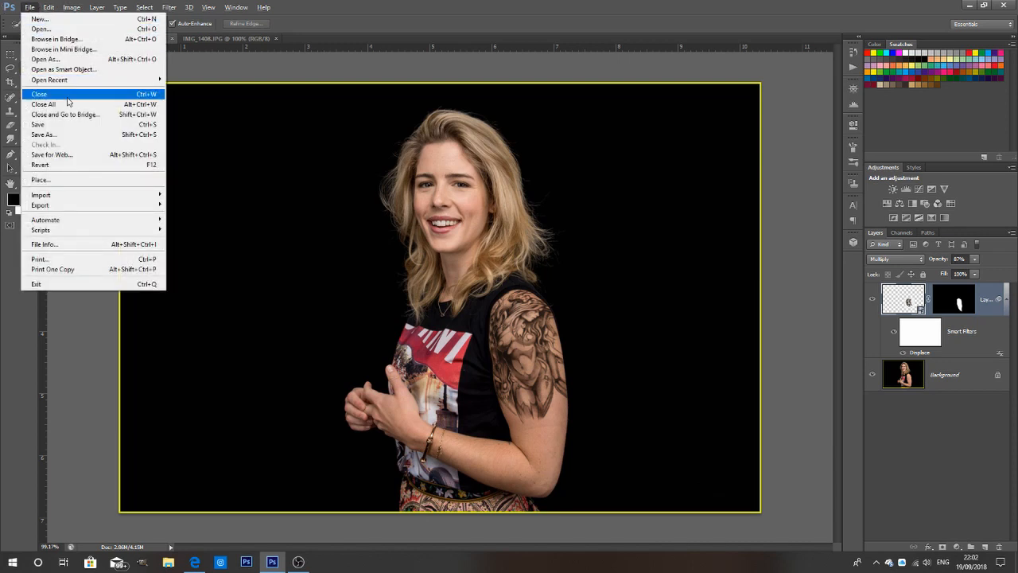
click(41, 28)
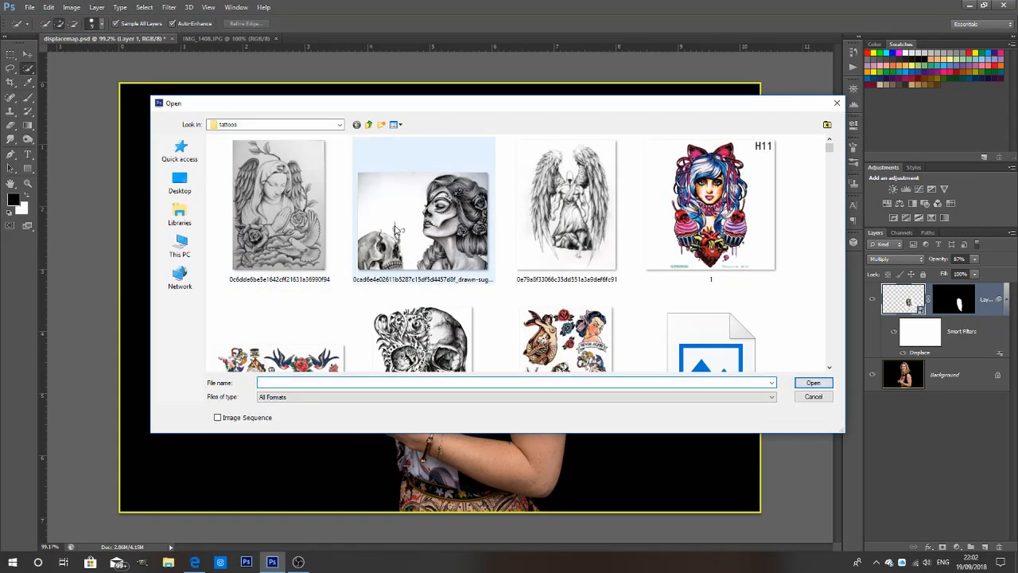
scroll(395, 227, down, 10)
scroll(395, 229, down, 5)
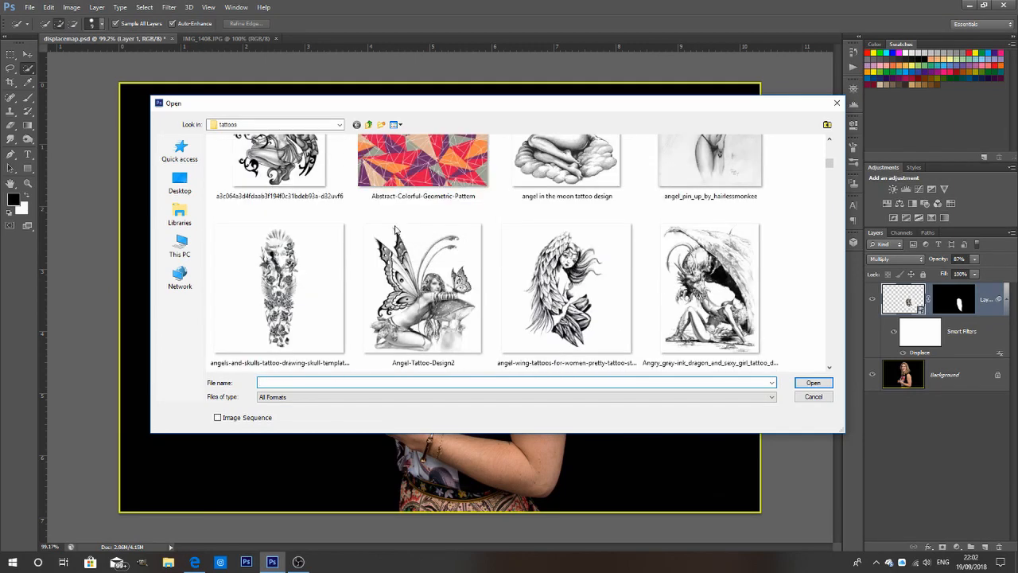
scroll(395, 229, up, 2)
scroll(395, 229, down, 8)
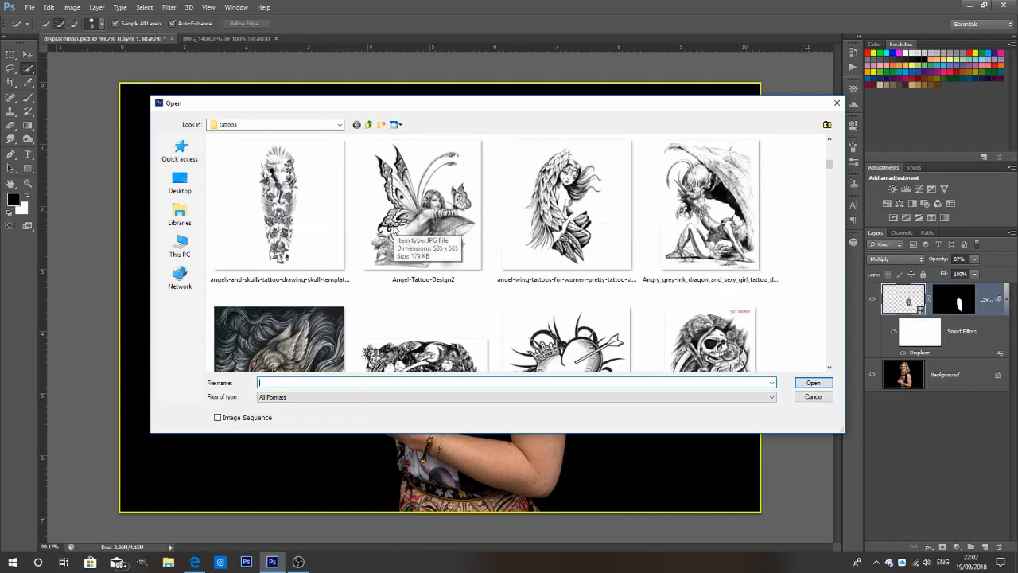
scroll(402, 245, down, 3)
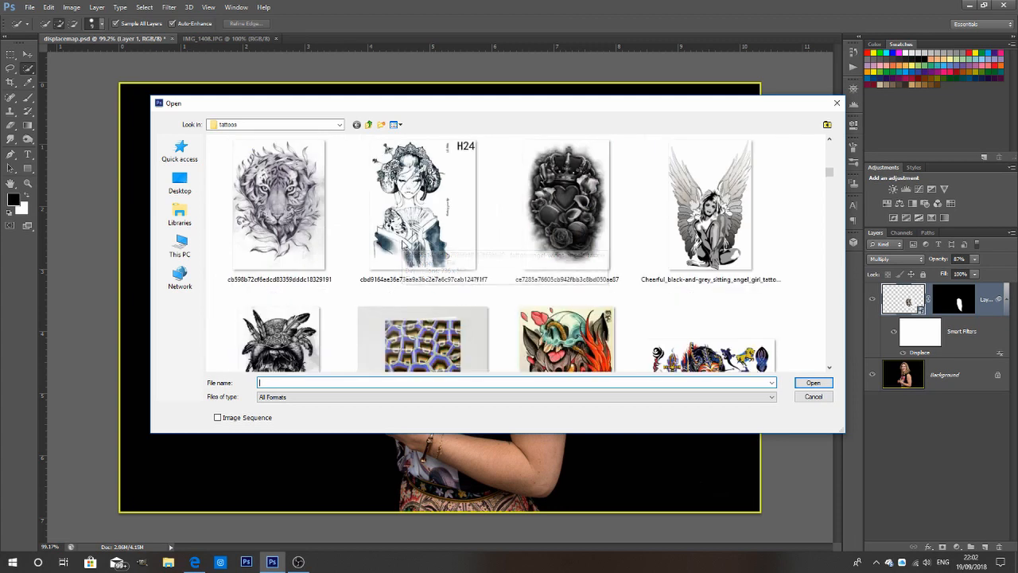
scroll(403, 245, down, 1)
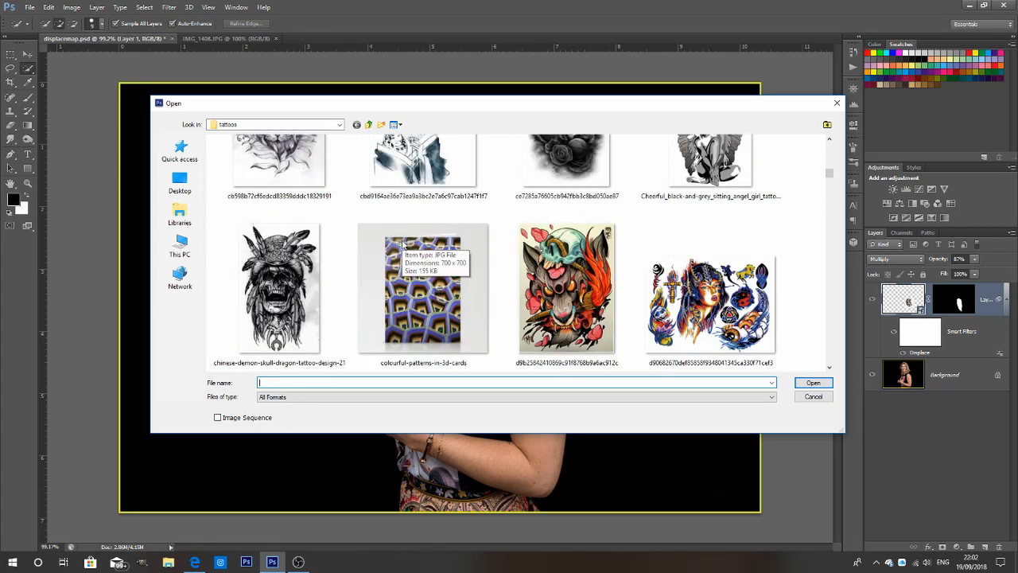
scroll(402, 244, down, 6)
scroll(403, 244, down, 3)
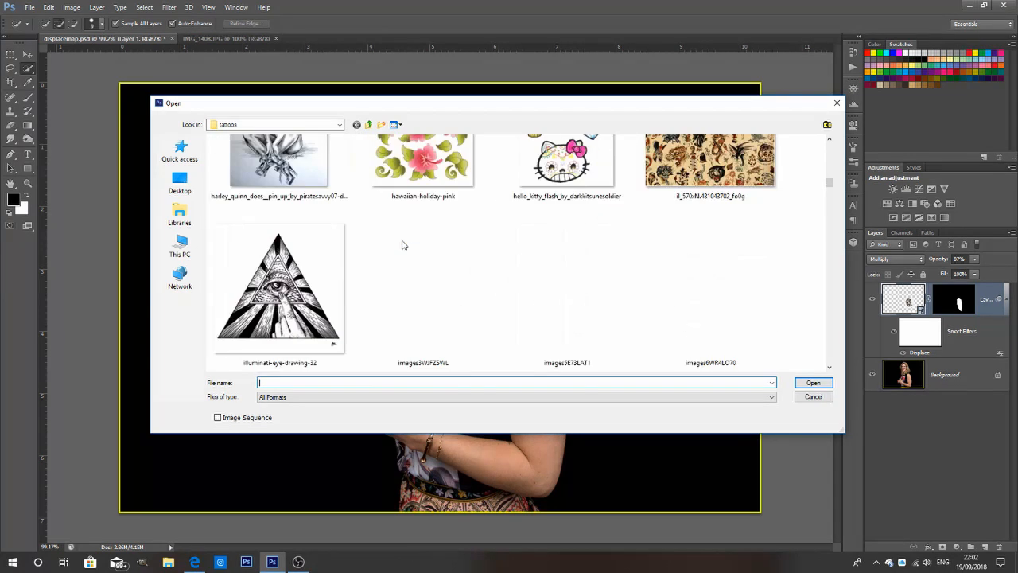
scroll(402, 244, down, 2)
scroll(402, 245, up, 1)
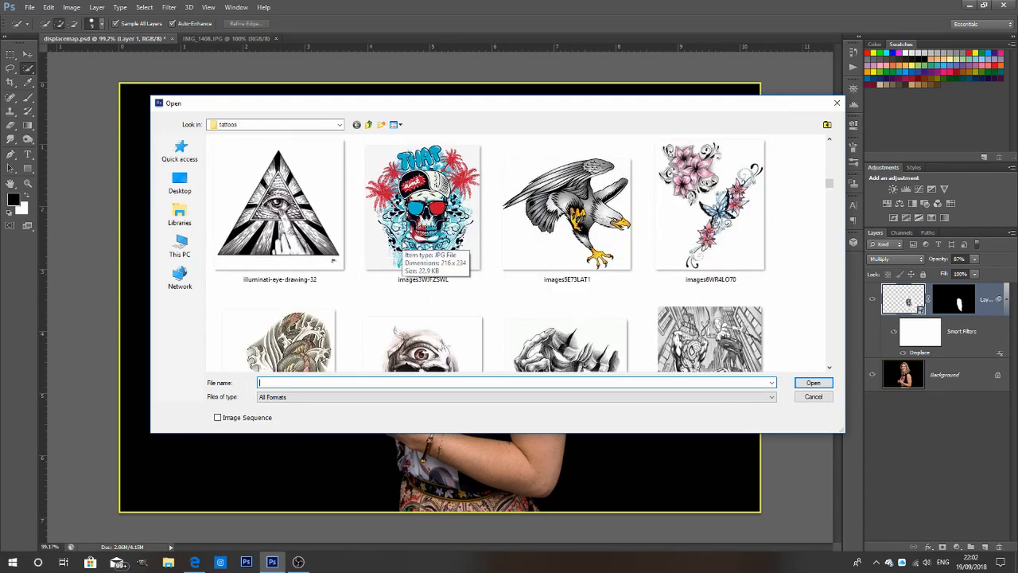
scroll(405, 245, down, 9)
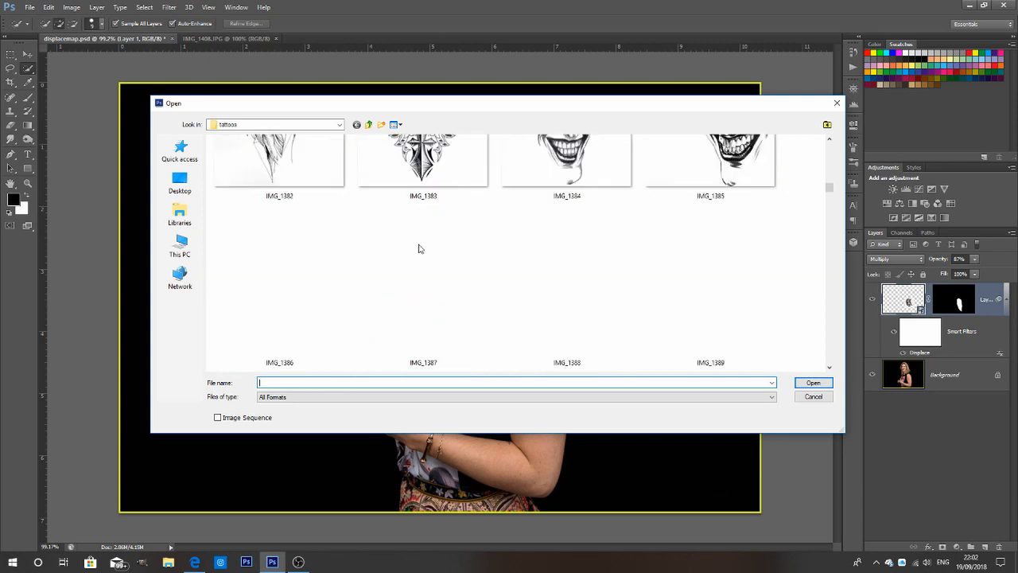
scroll(419, 249, down, 10)
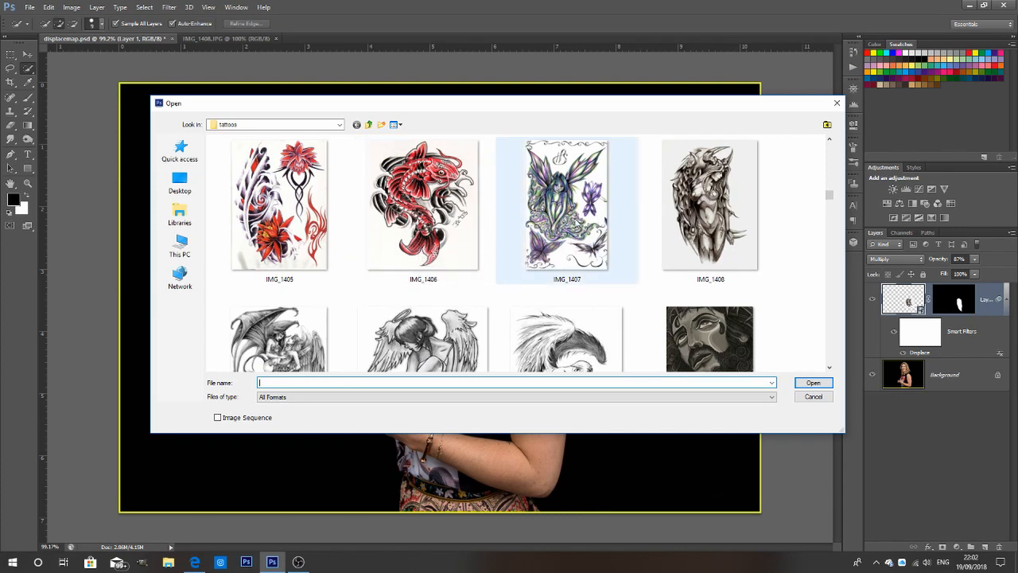
double_click(574, 218)
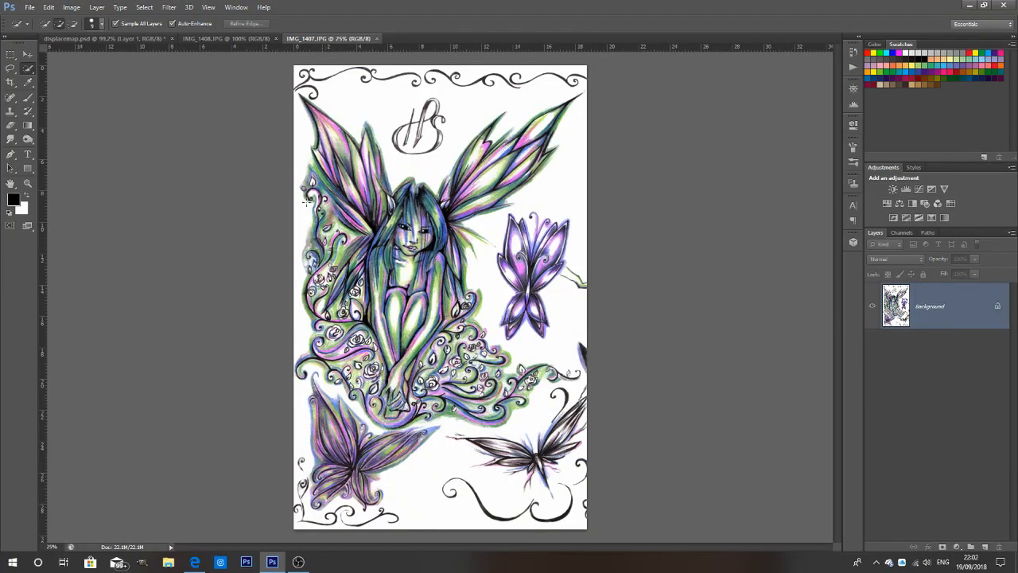
Step: Copy the purple butterfly beside the fairy from IMG_1407, paste it into displacemap.psd and convert the new layer to a smart object
click(10, 56)
drag(489, 204, 580, 345)
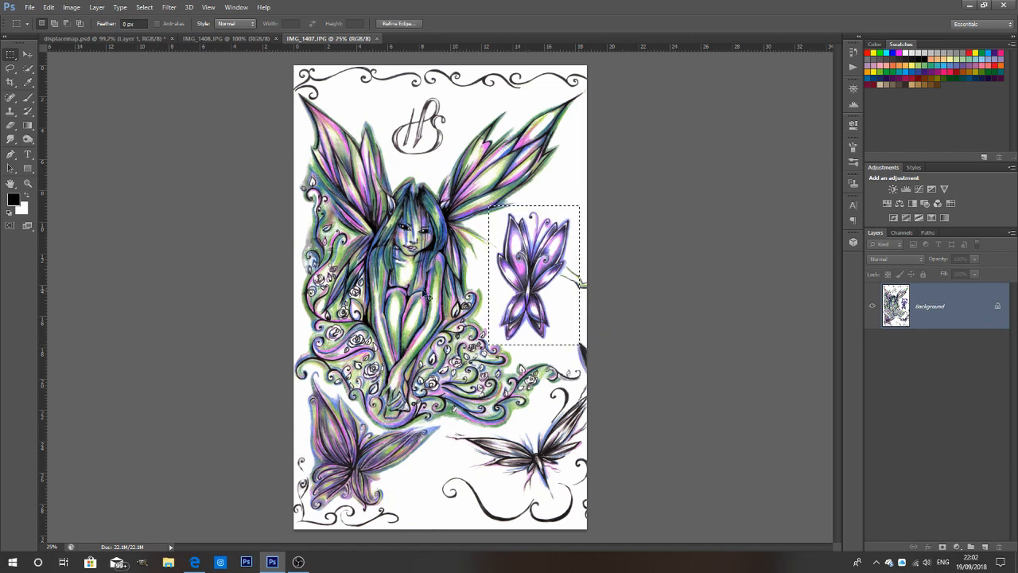
click(60, 38)
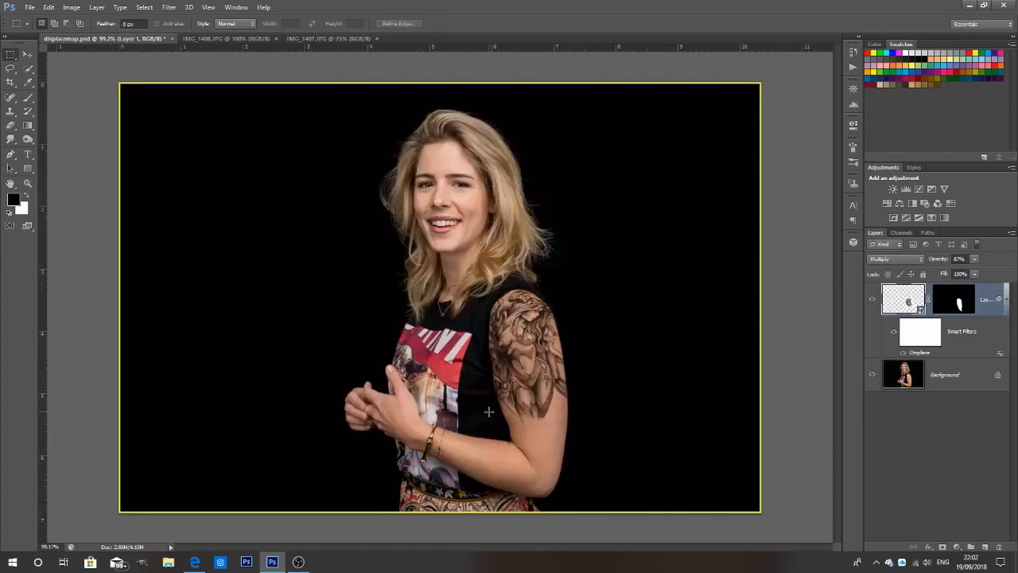
key(ctrl+v)
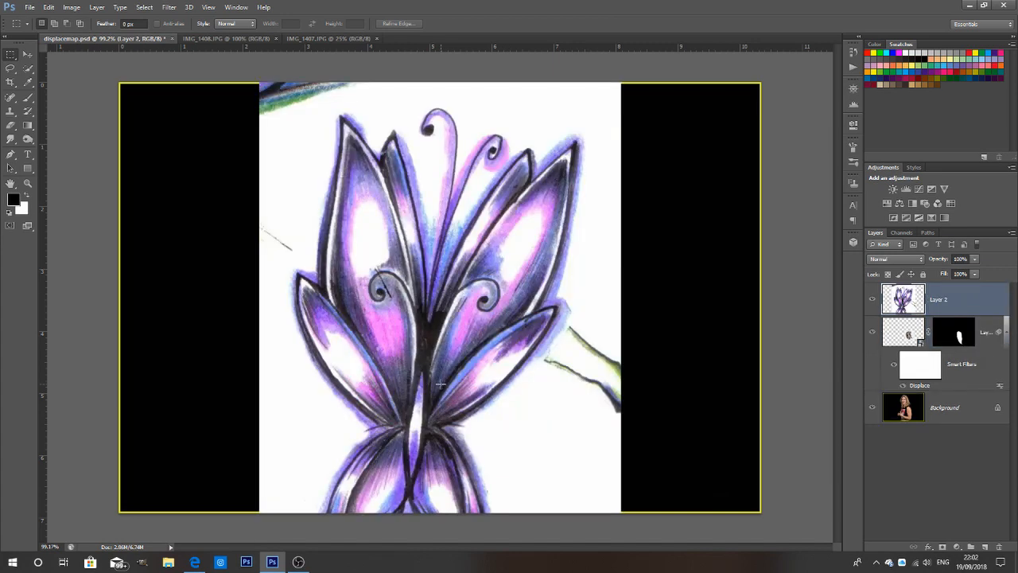
click(1012, 232)
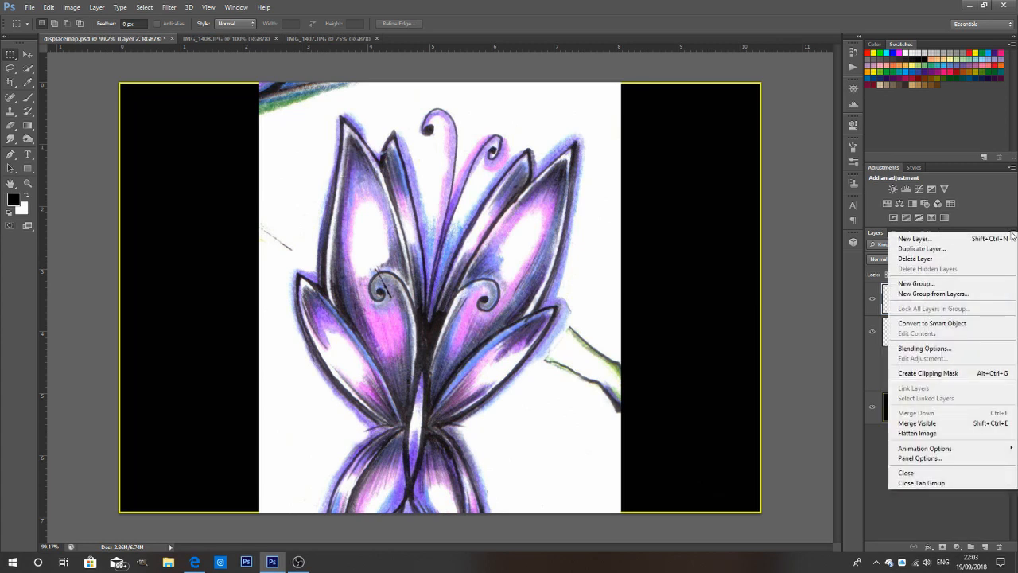
click(981, 325)
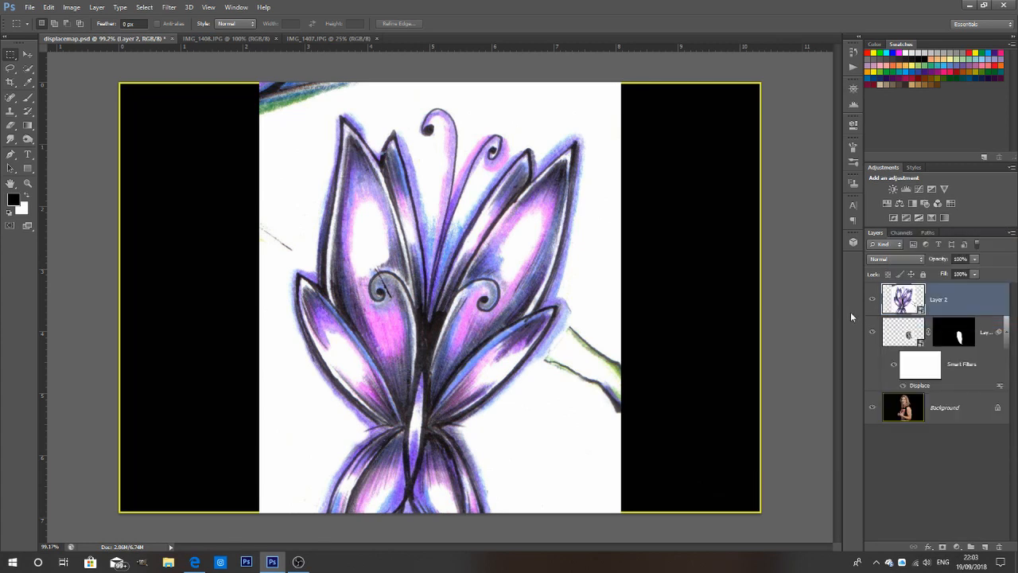
Step: Scale the butterfly down to about 11%, rotate it about 76° and place it on the woman's forearm
scroll(755, 321, down, 3)
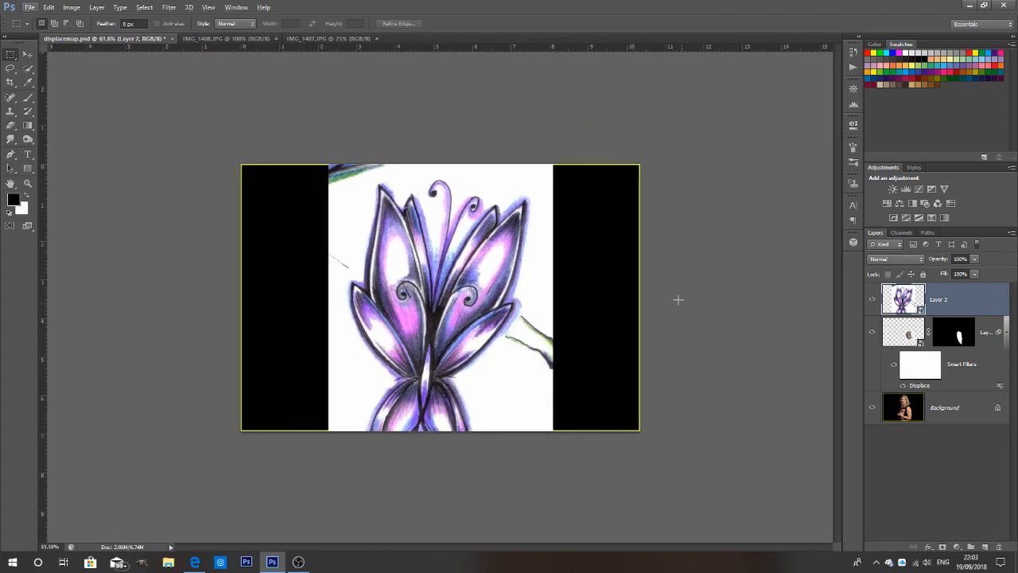
key(ctrl+t)
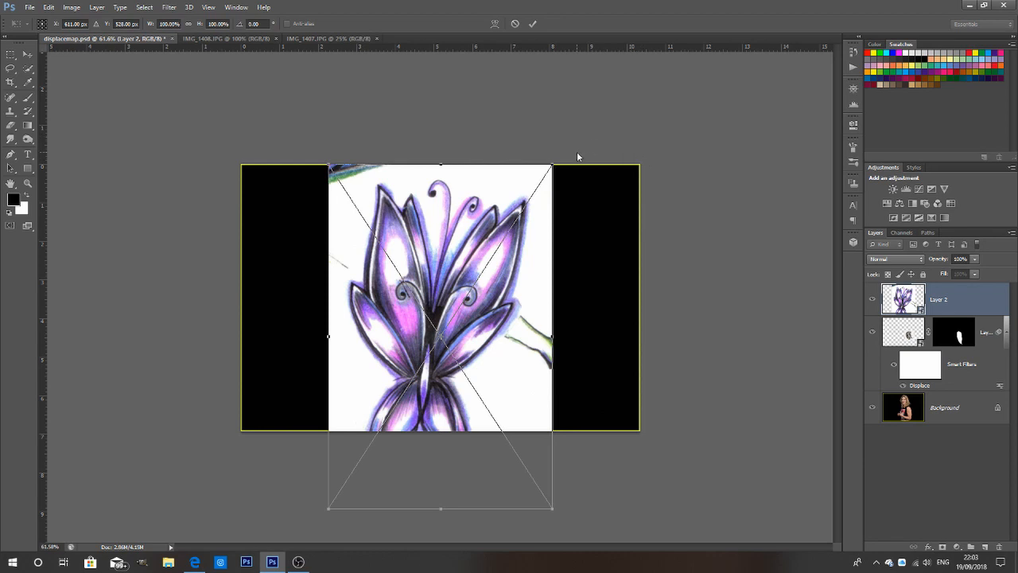
drag(552, 165, 466, 321)
scroll(454, 355, up, 3)
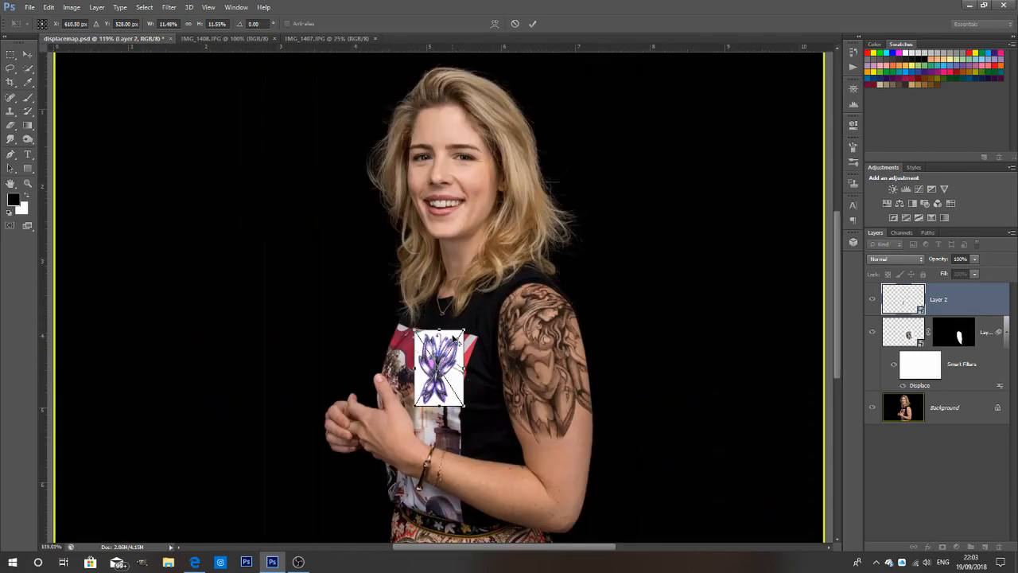
scroll(454, 335, down, 1)
scroll(454, 333, up, 1)
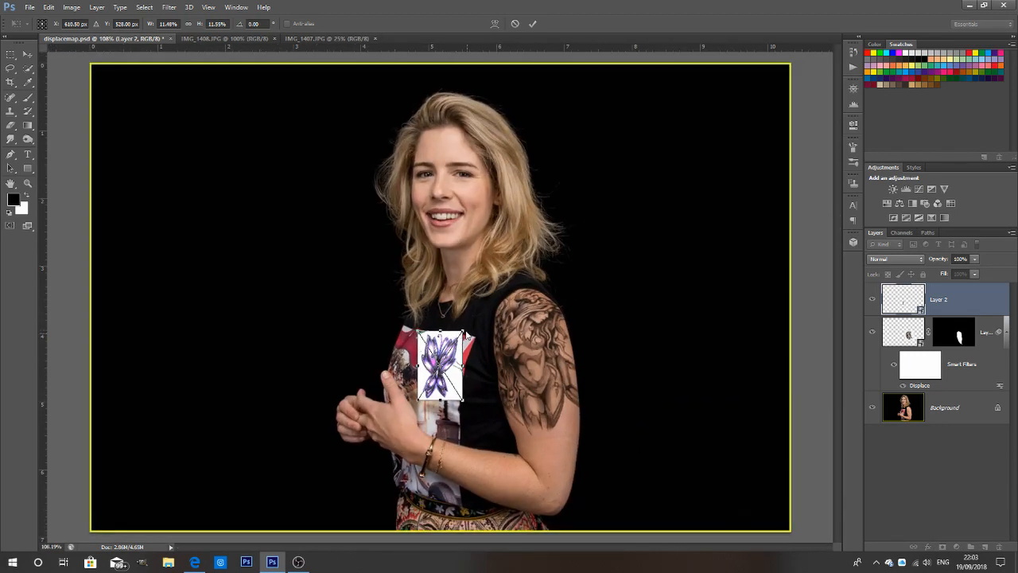
drag(465, 322, 529, 382)
drag(448, 363, 489, 467)
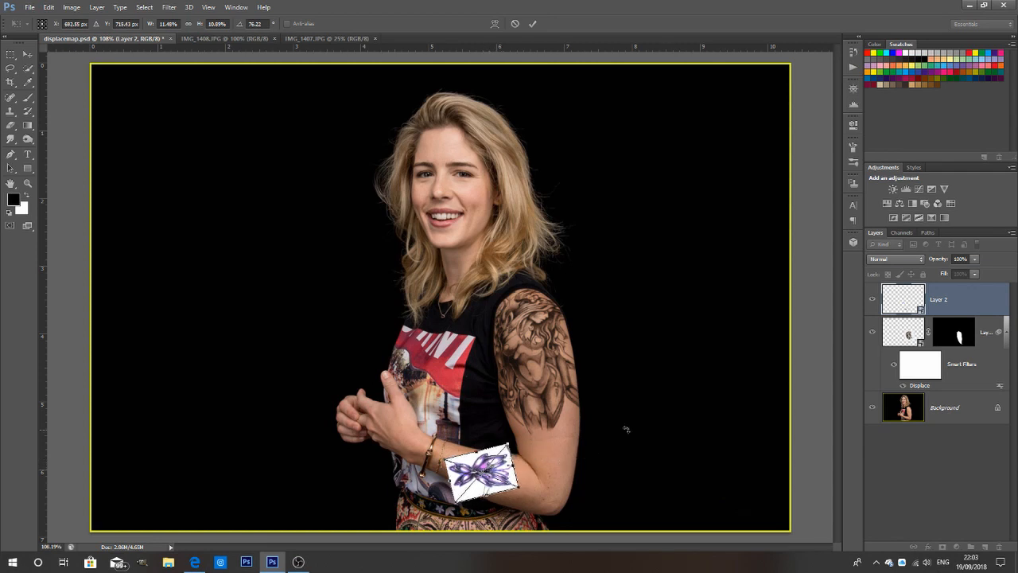
Step: Set the butterfly layer's blend mode to Multiply and fine-tune its position on the forearm near the bracelet
click(919, 259)
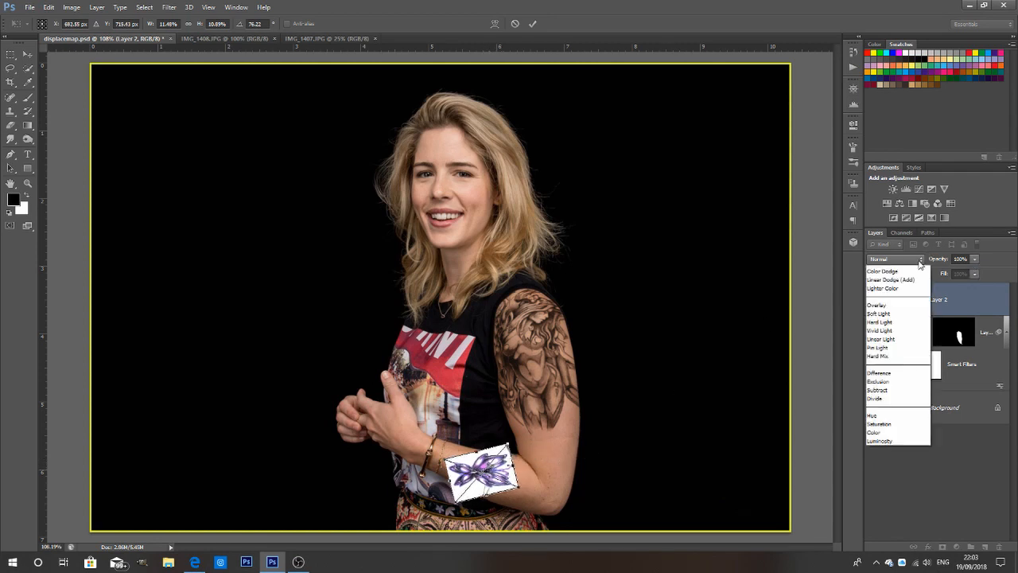
click(911, 302)
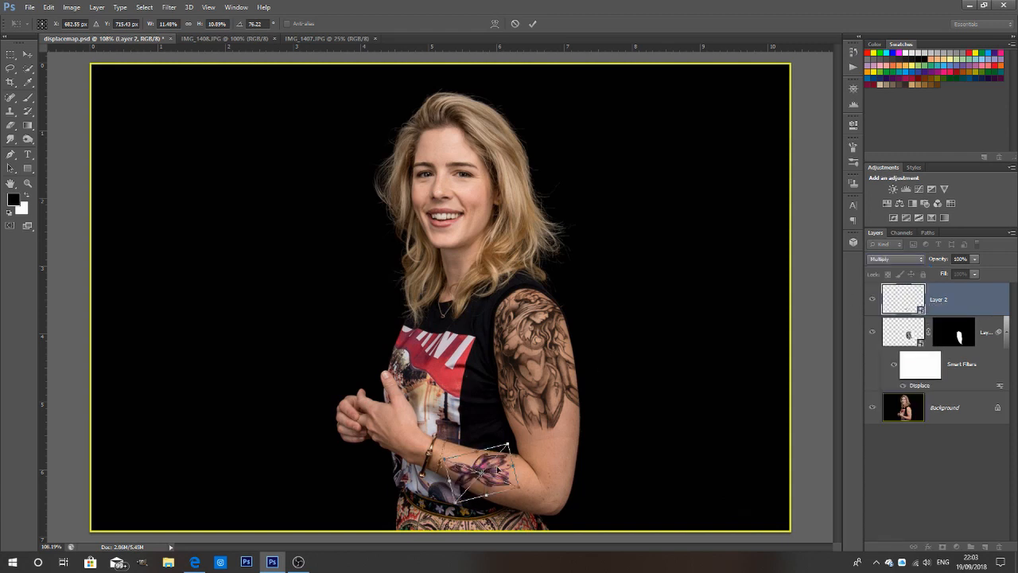
mouse_move(498, 469)
mouse_down()
mouse_move(483, 464)
mouse_move(496, 465)
mouse_up()
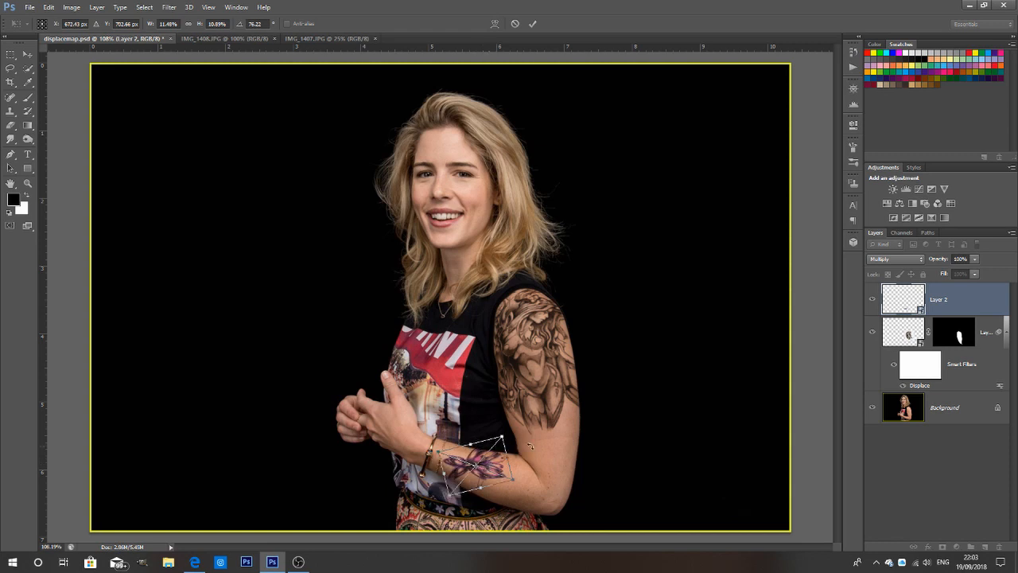
click(533, 24)
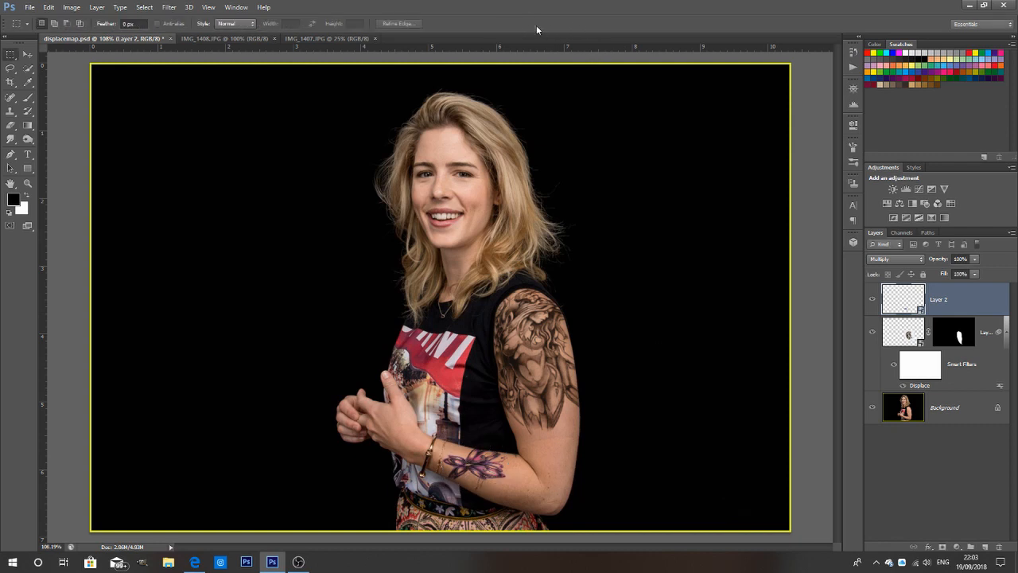
Step: Apply the Displace filter to the butterfly layer using displacemap.psd from the Desktop as the displacement map
click(169, 7)
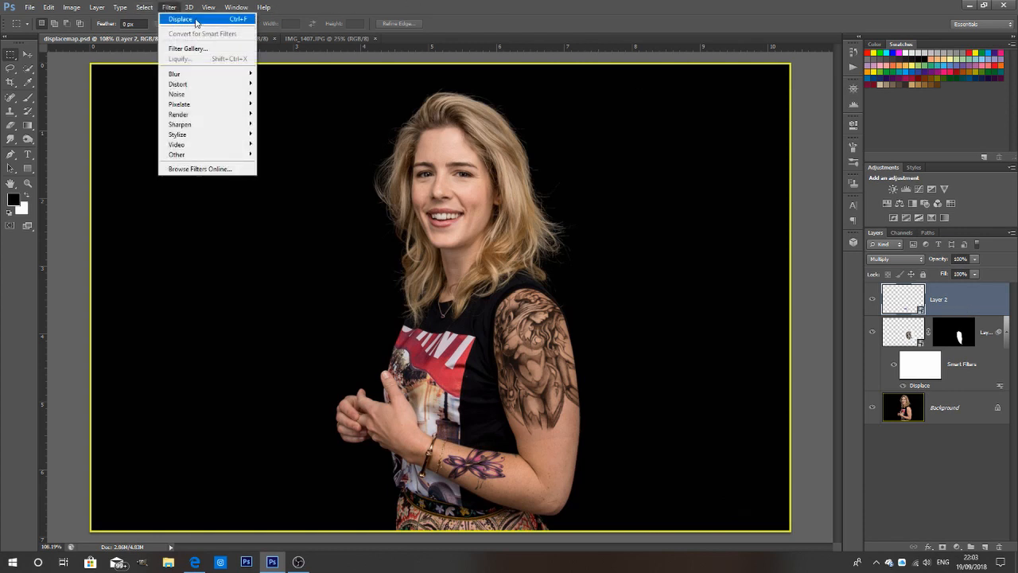
click(197, 19)
click(561, 171)
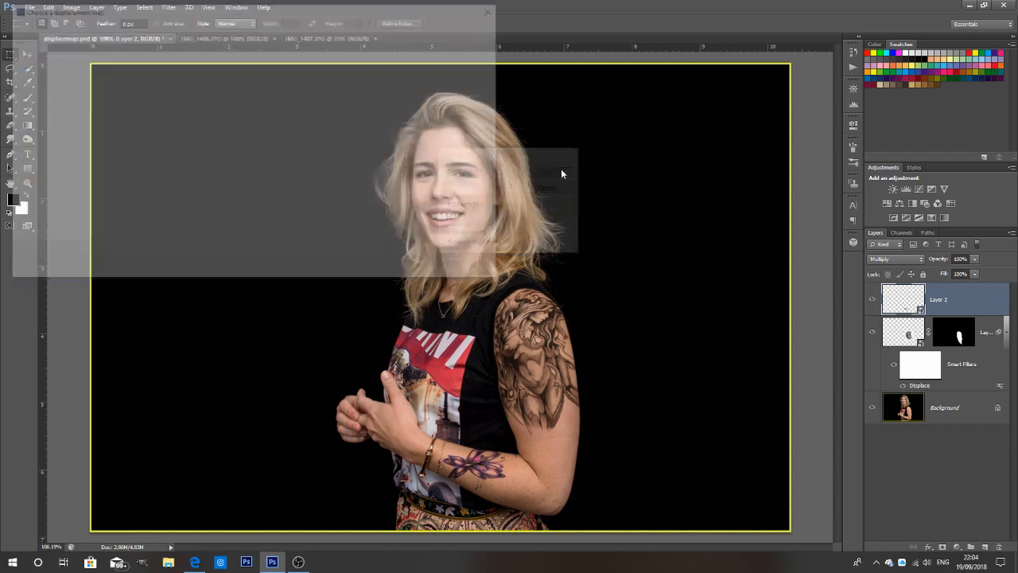
scroll(409, 132, down, 3)
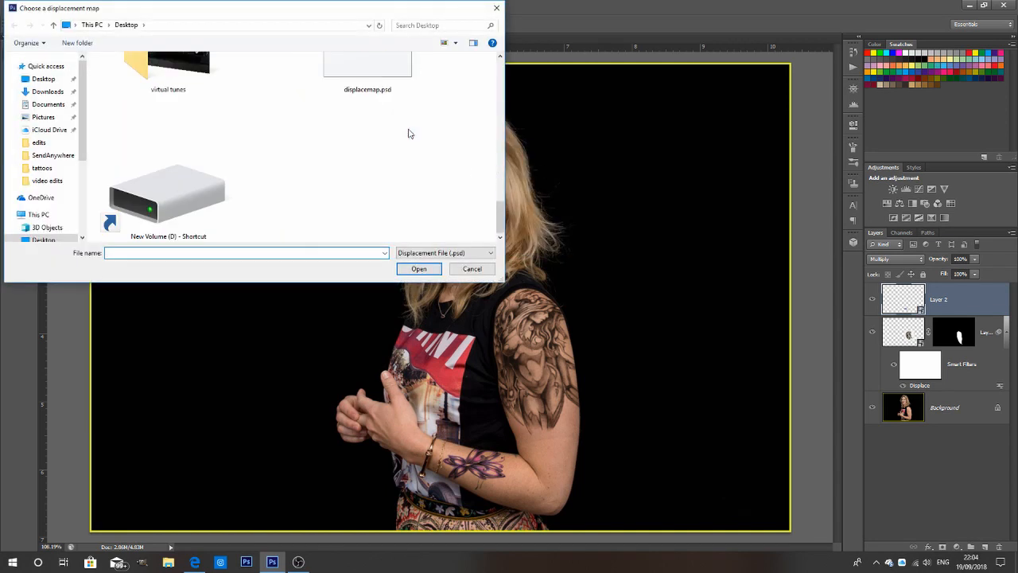
double_click(389, 72)
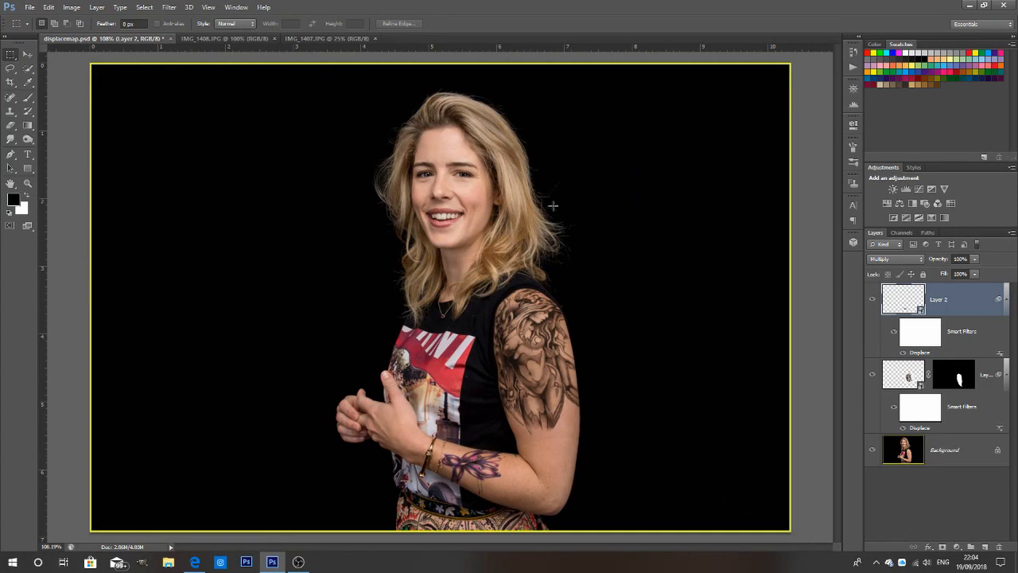
Step: Compare the butterfly tattoo with and without its Displace smart filter
click(904, 354)
click(904, 354)
click(904, 354)
click(904, 354)
click(904, 354)
click(903, 354)
Step: Hide the butterfly layer and select the woman's forearm on the Background layer with the Quick Selection tool
click(872, 299)
click(909, 453)
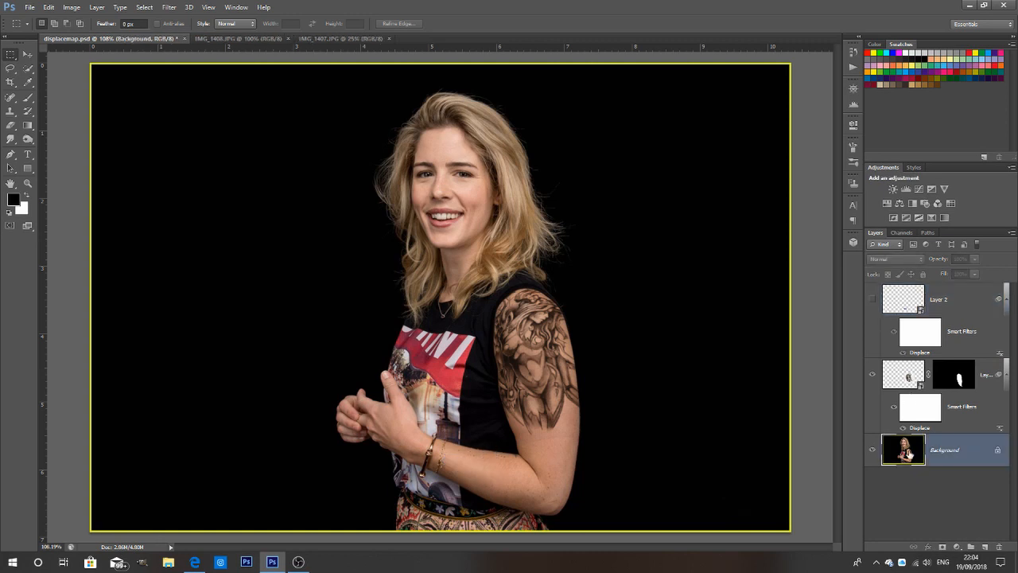
click(29, 69)
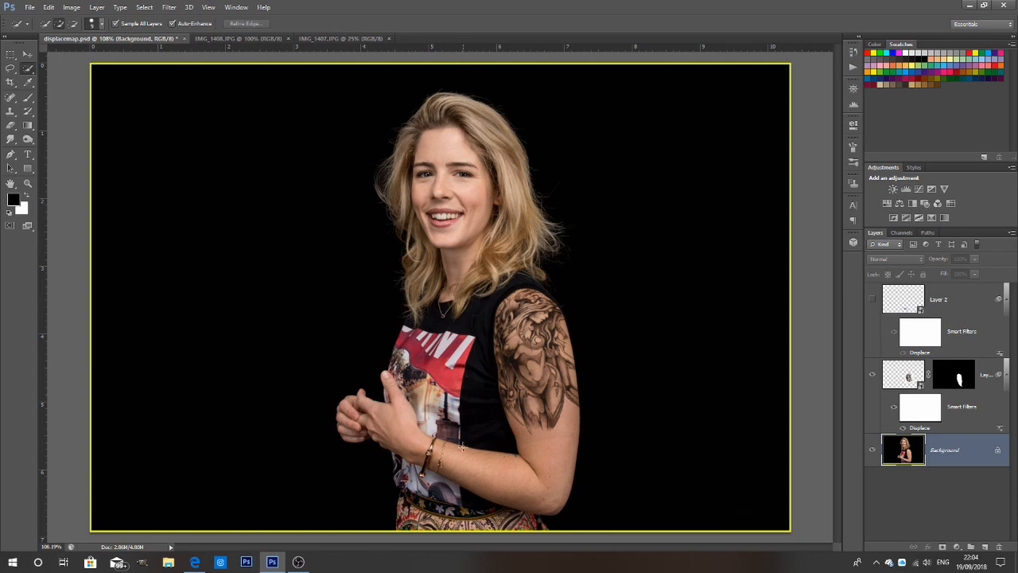
mouse_move(456, 455)
mouse_down()
mouse_move(567, 489)
mouse_move(446, 485)
mouse_move(471, 469)
mouse_up()
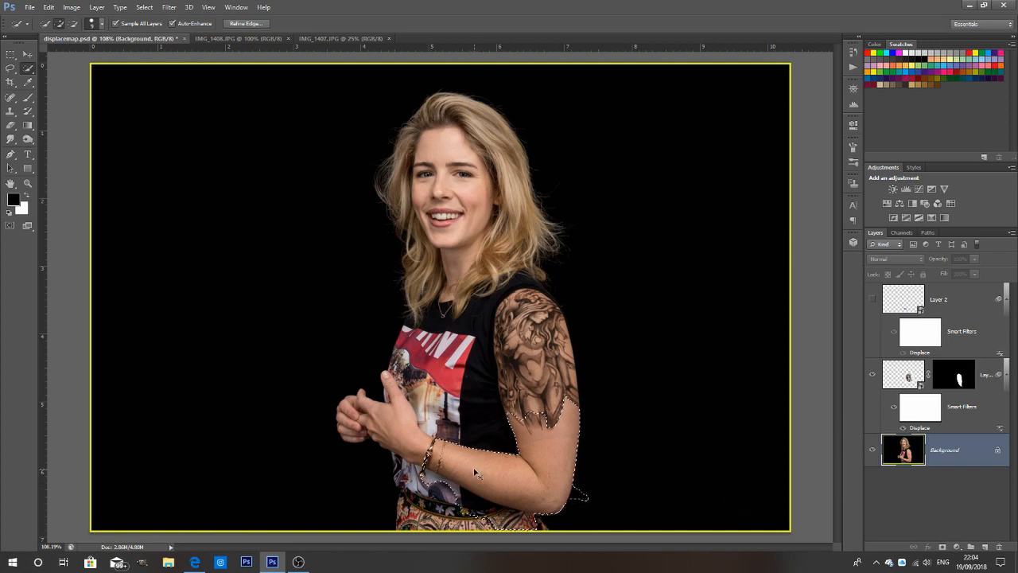
key(ctrl+d)
scroll(474, 493, up, 4)
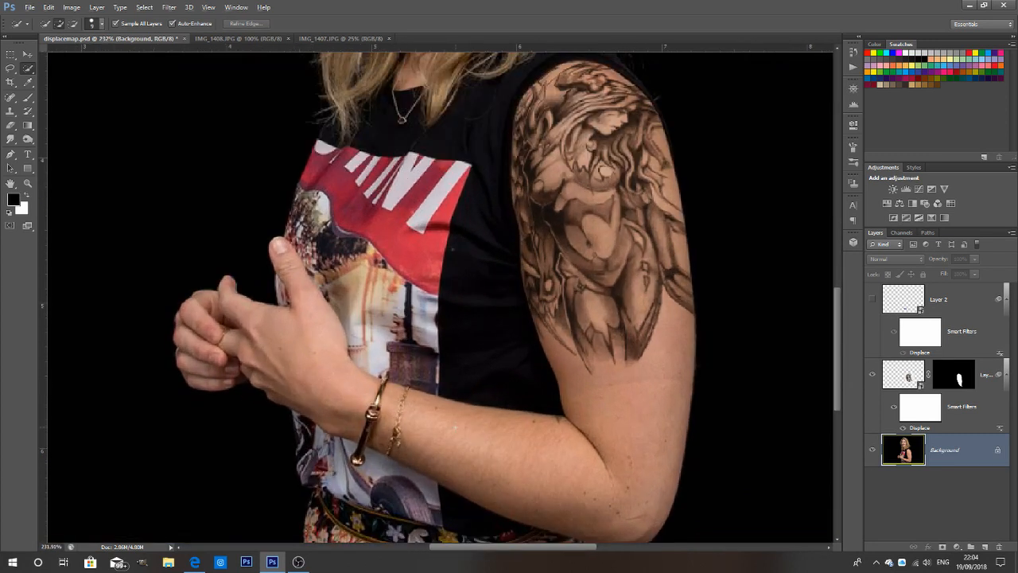
mouse_move(414, 422)
mouse_down()
mouse_move(442, 435)
mouse_move(469, 415)
mouse_move(485, 470)
mouse_move(525, 472)
mouse_up()
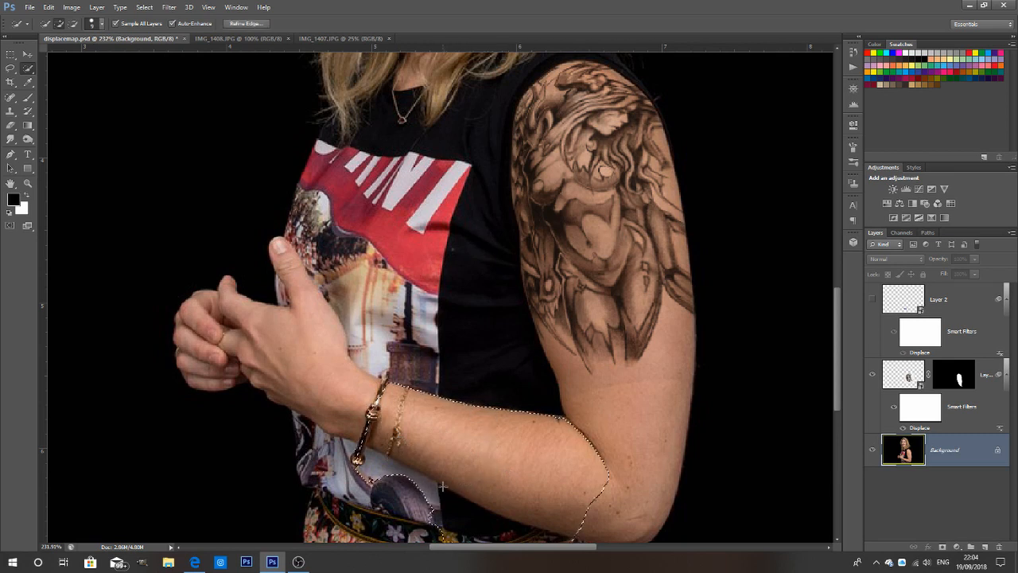
Step: Subtract the shirt, belt and skirt areas from the forearm selection so that it follows the arm's lower edge up to the bracelet
click(70, 24)
scroll(209, 241, down, 2)
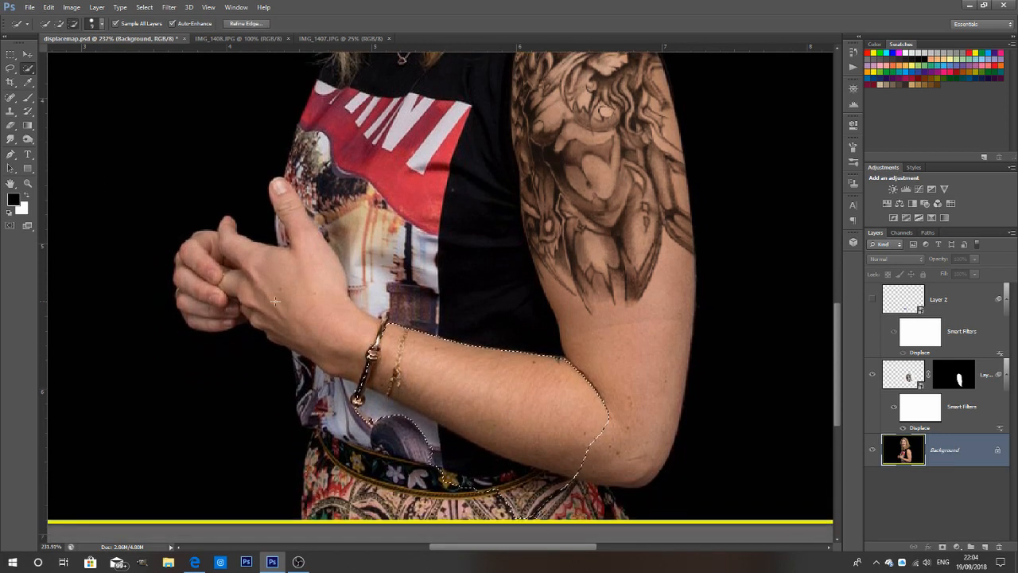
mouse_move(433, 460)
mouse_down()
mouse_move(498, 487)
mouse_move(490, 471)
mouse_up()
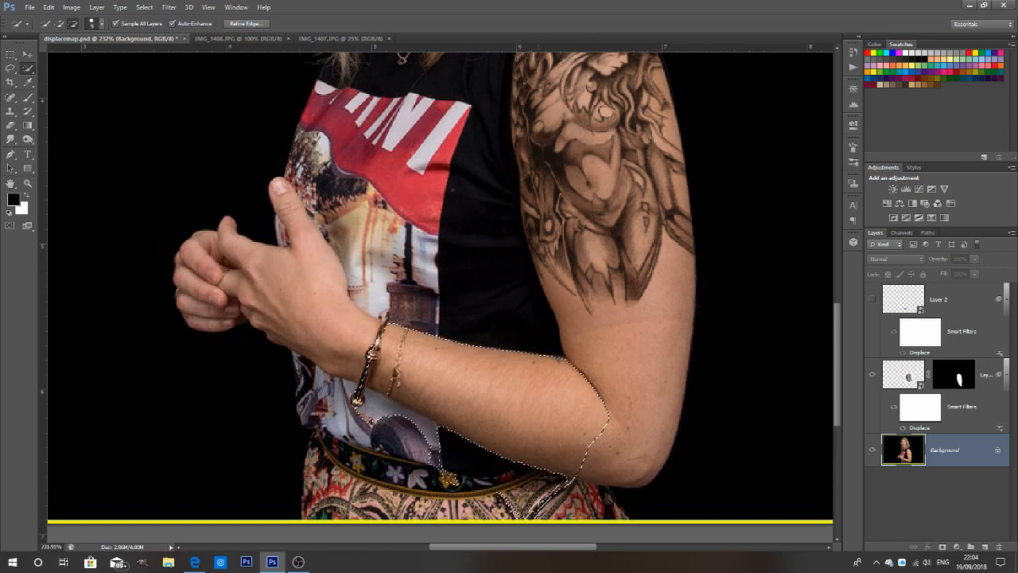
drag(560, 503, 506, 500)
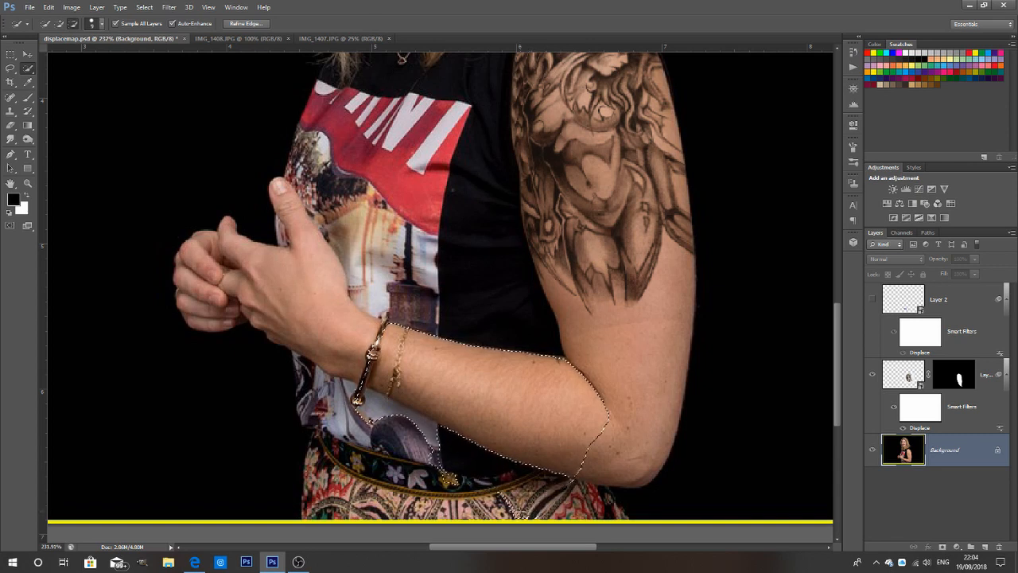
drag(425, 449, 426, 430)
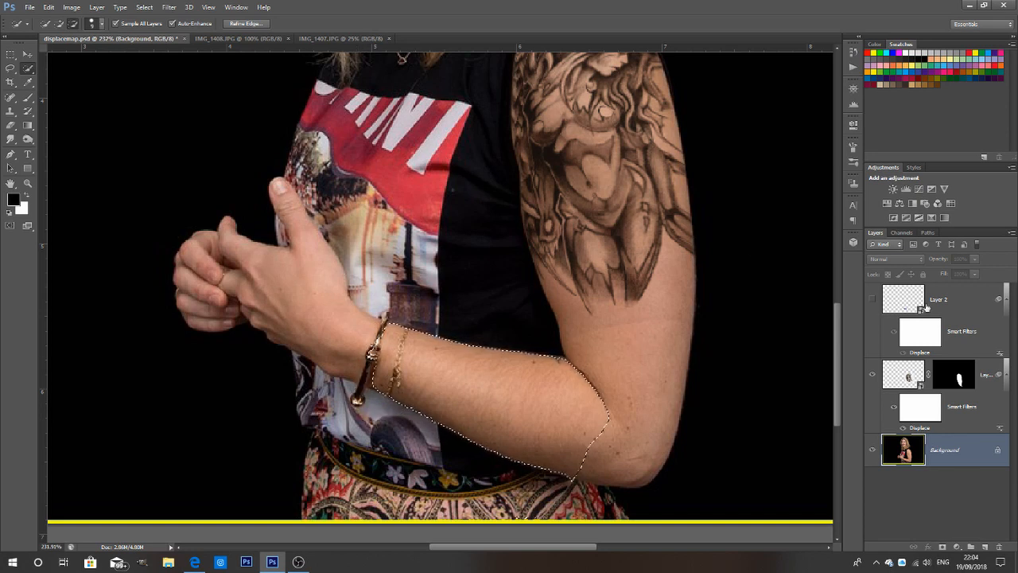
Step: Show the butterfly layer again and add a layer mask to it from the forearm selection
click(873, 299)
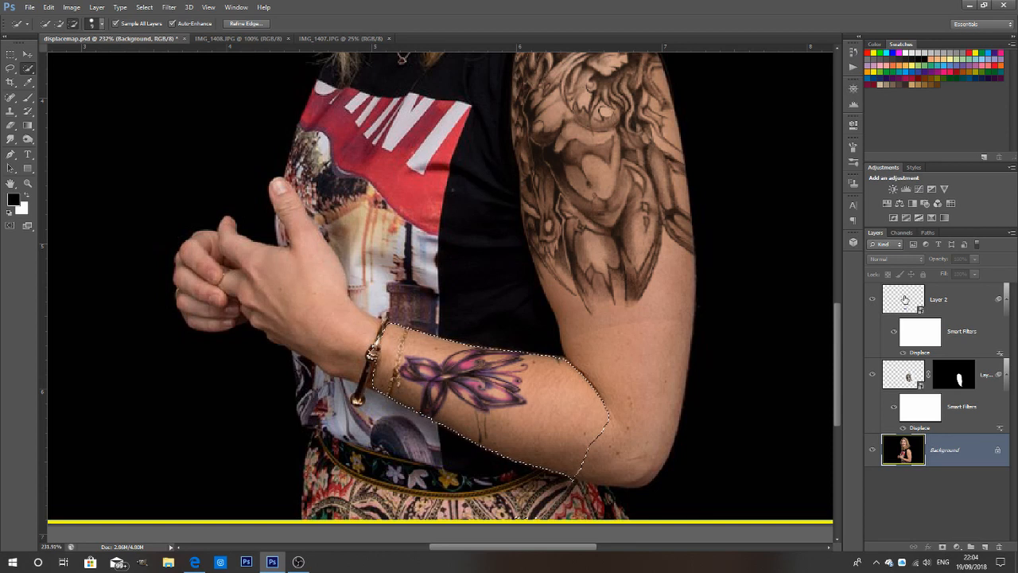
click(904, 299)
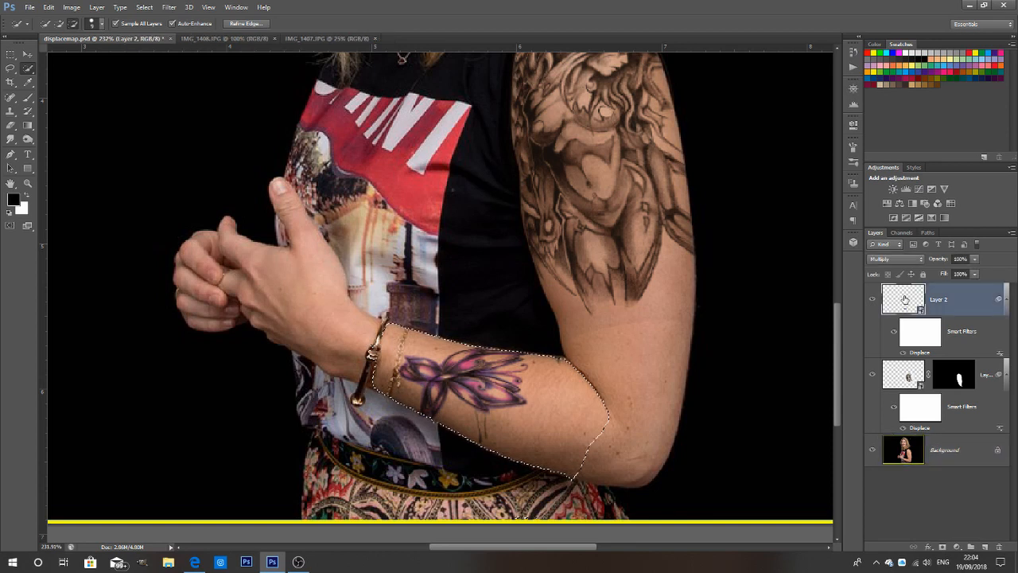
click(942, 548)
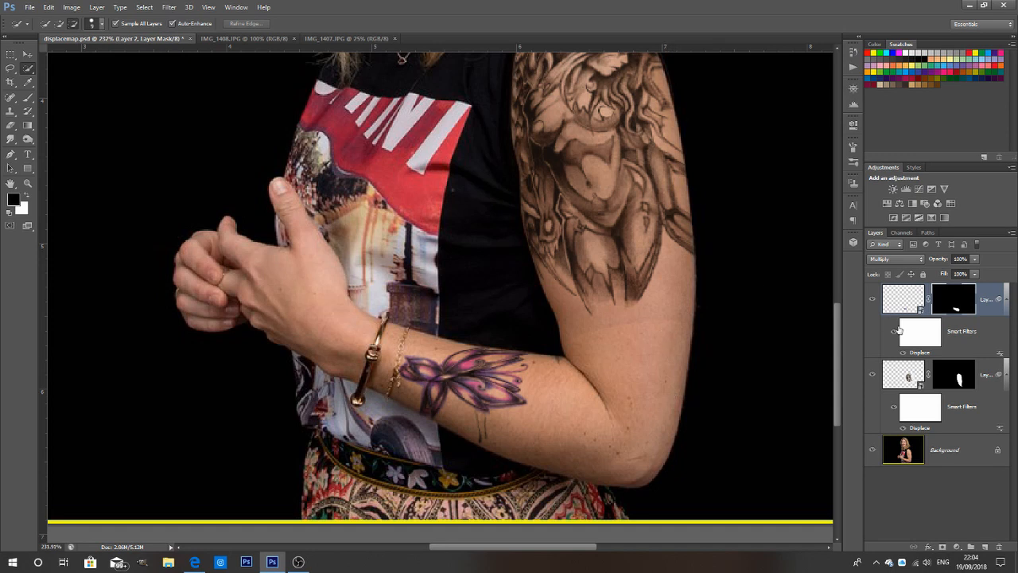
click(958, 378)
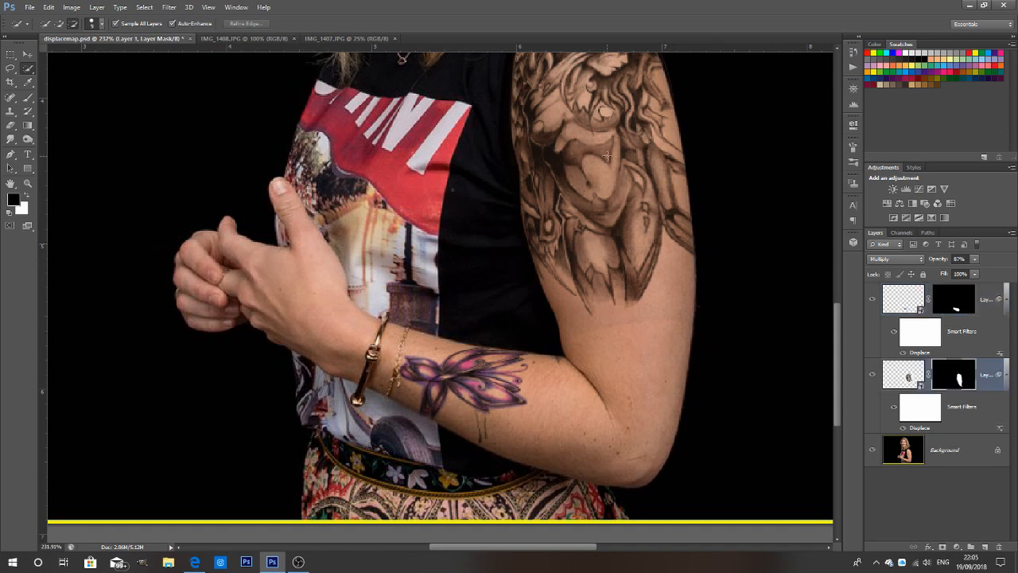
scroll(607, 157, up, 2)
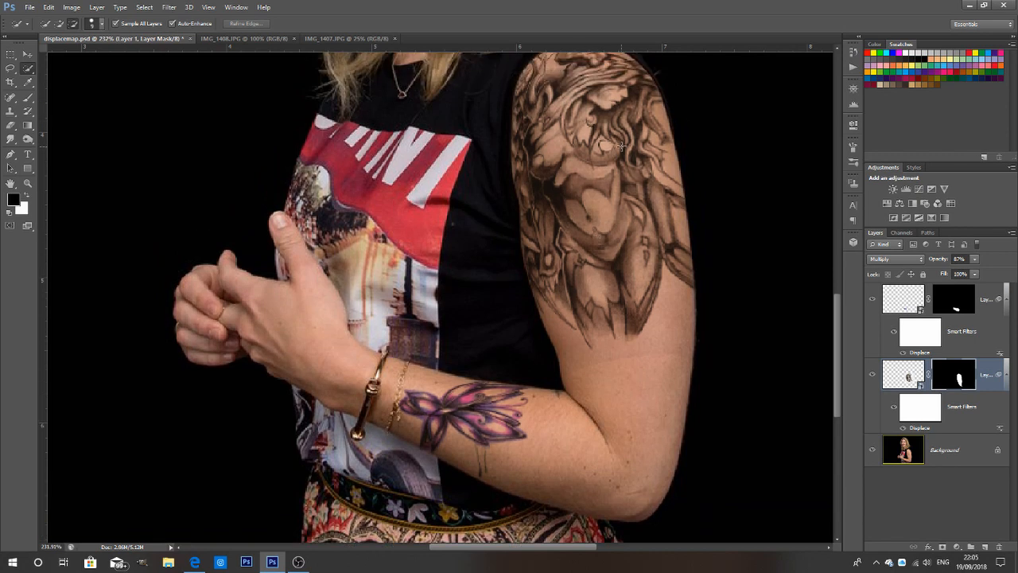
scroll(621, 143, up, 2)
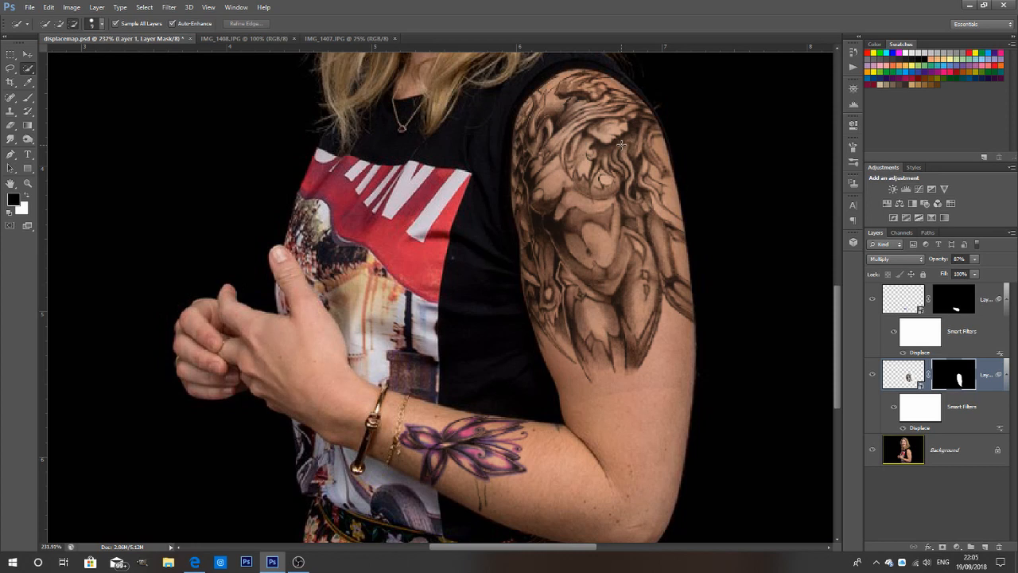
scroll(621, 143, down, 2)
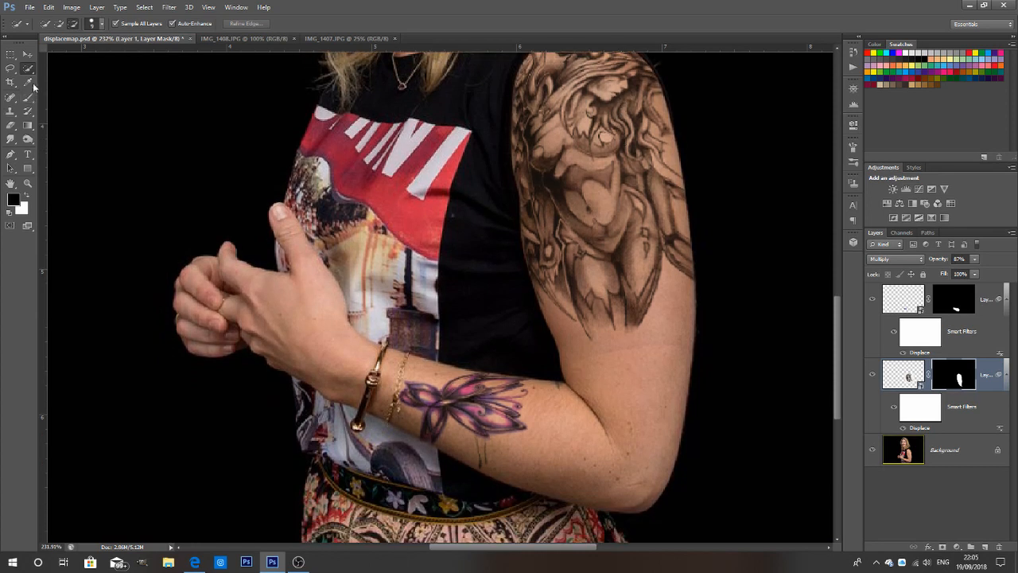
Step: Target the butterfly layer's mask and set up a soft round brush of 21 px with 0% hardness
click(957, 298)
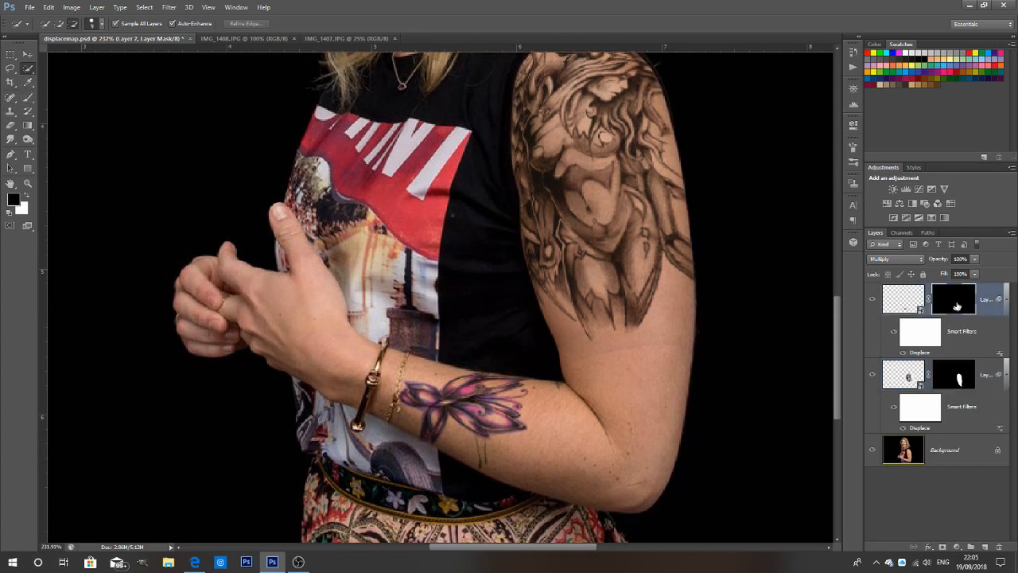
double_click(957, 305)
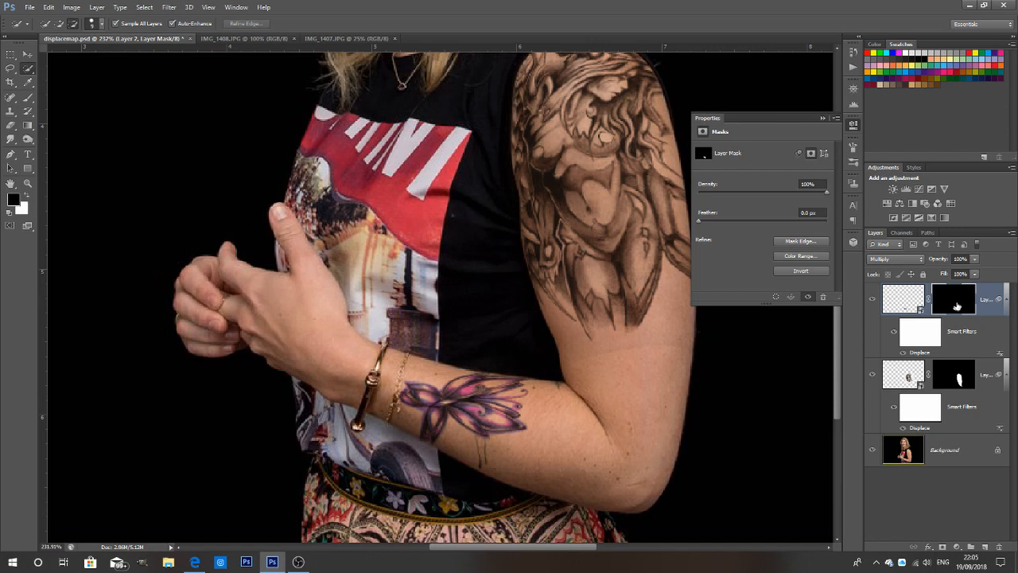
click(823, 119)
key(b)
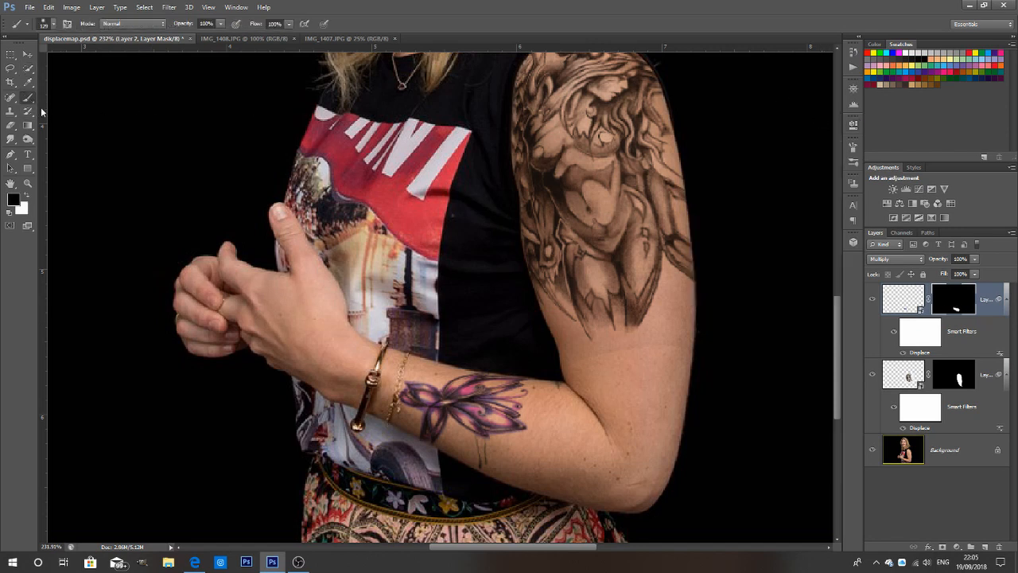
right_click(590, 377)
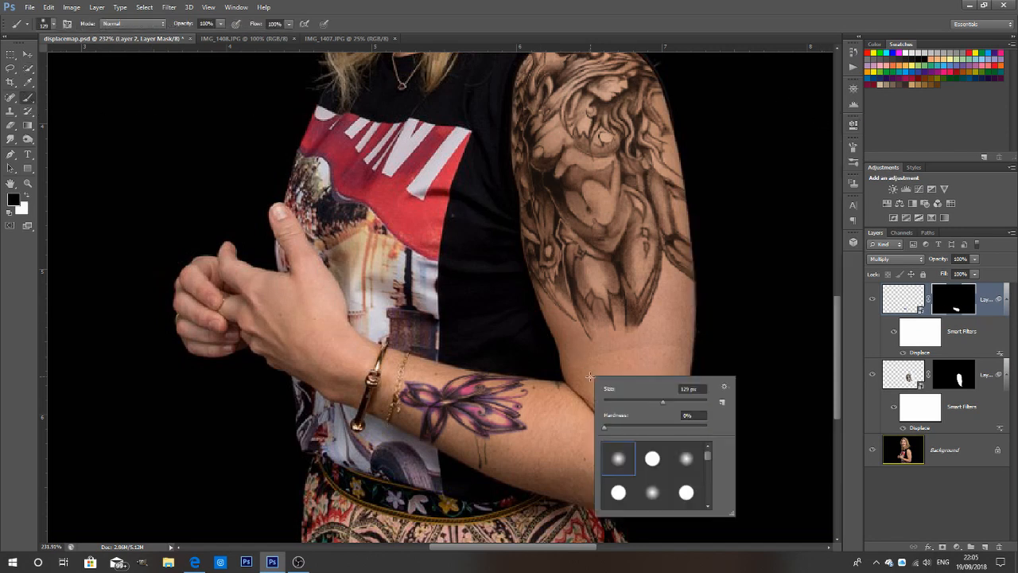
click(622, 402)
click(611, 458)
click(770, 336)
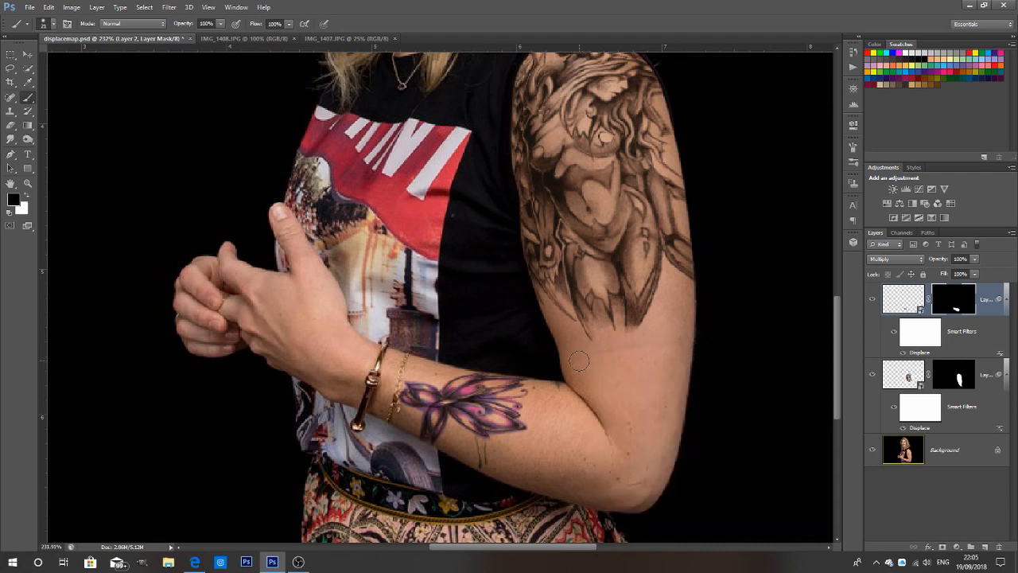
Step: Try painting white on the butterfly layer's mask over the upper arm, enlarging the brush to 37 px, and restore black as foreground colour
key(x)
mouse_move(601, 353)
mouse_down()
mouse_move(580, 357)
mouse_move(604, 355)
mouse_up()
right_click(581, 366)
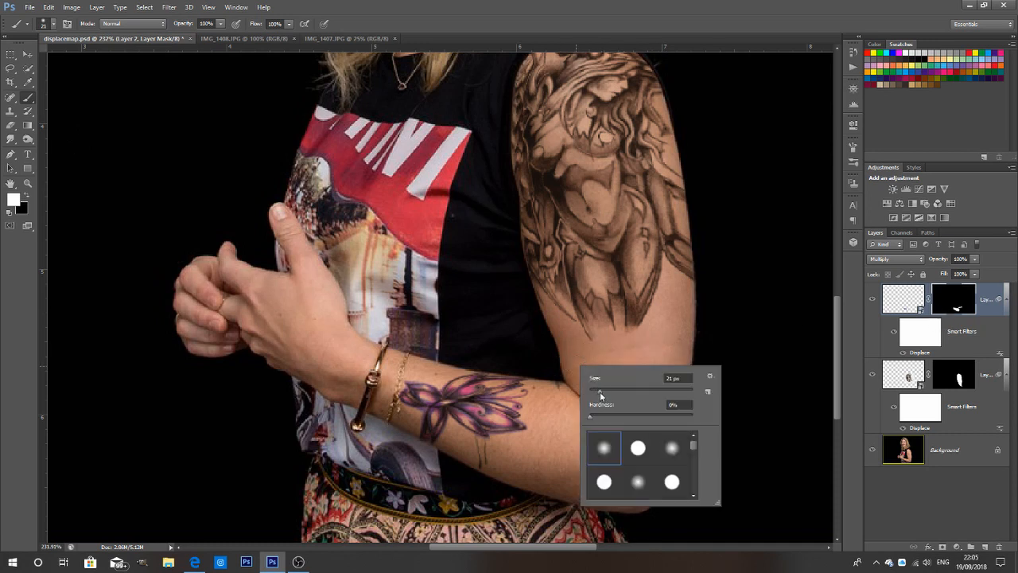
drag(600, 392, 610, 389)
key(Return)
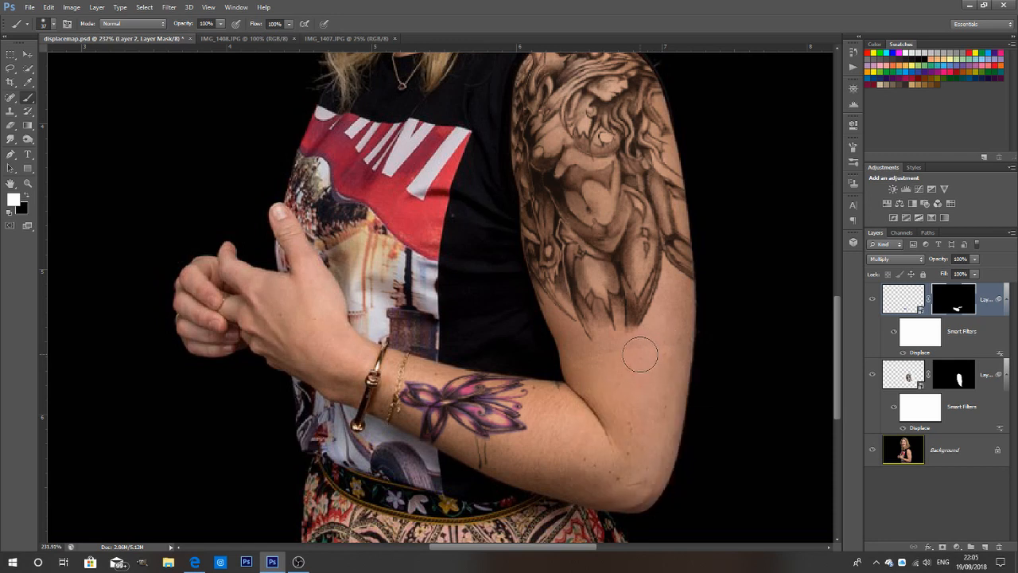
mouse_move(632, 306)
mouse_down()
mouse_move(623, 291)
mouse_move(628, 302)
mouse_up()
key(x)
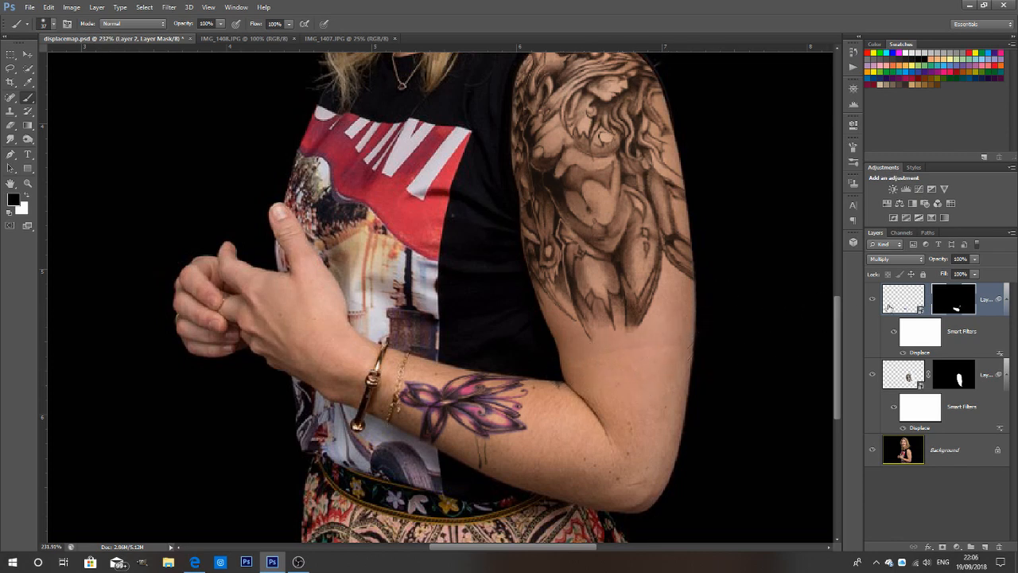
double_click(962, 307)
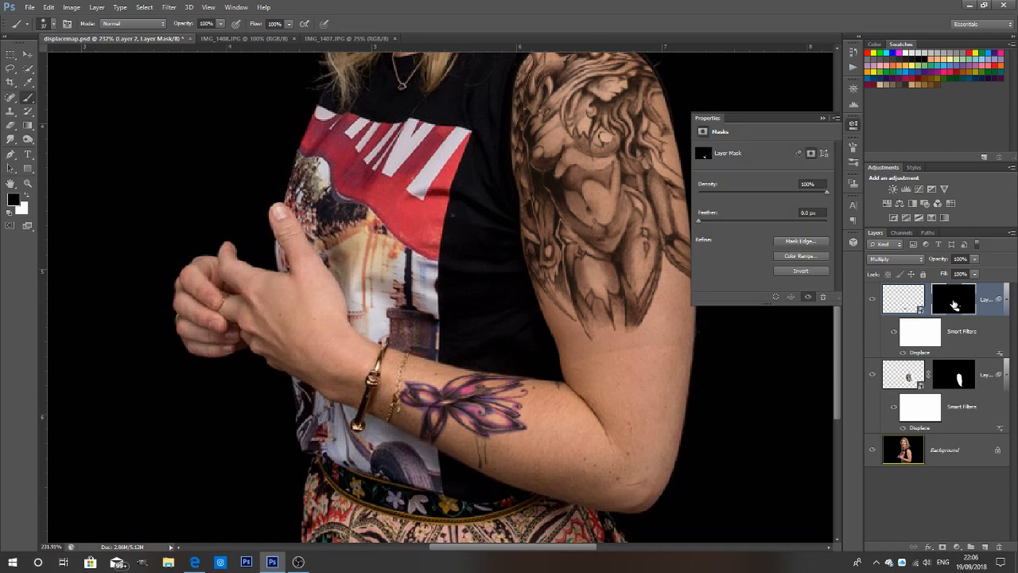
click(823, 117)
click(967, 456)
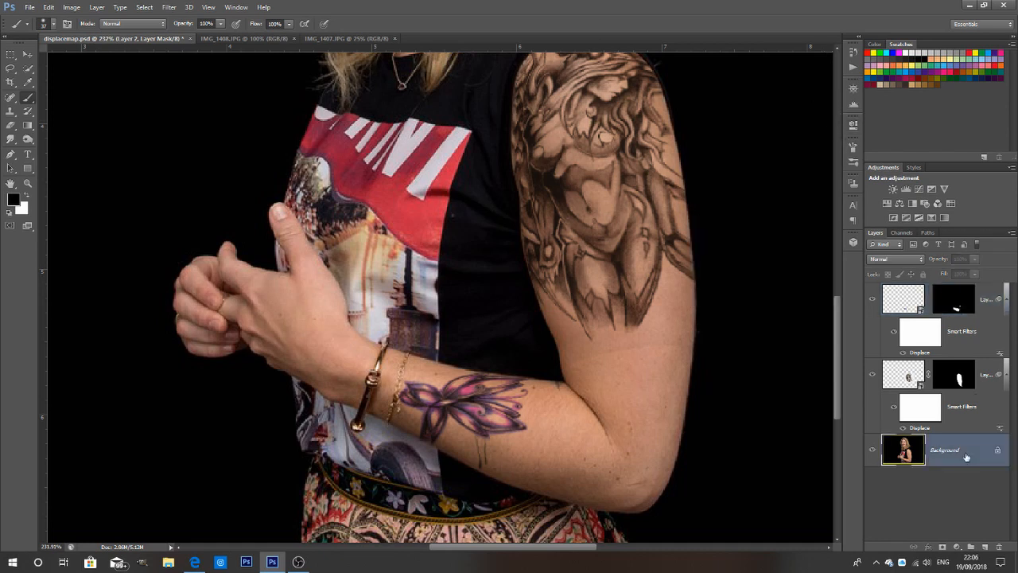
click(964, 383)
click(952, 307)
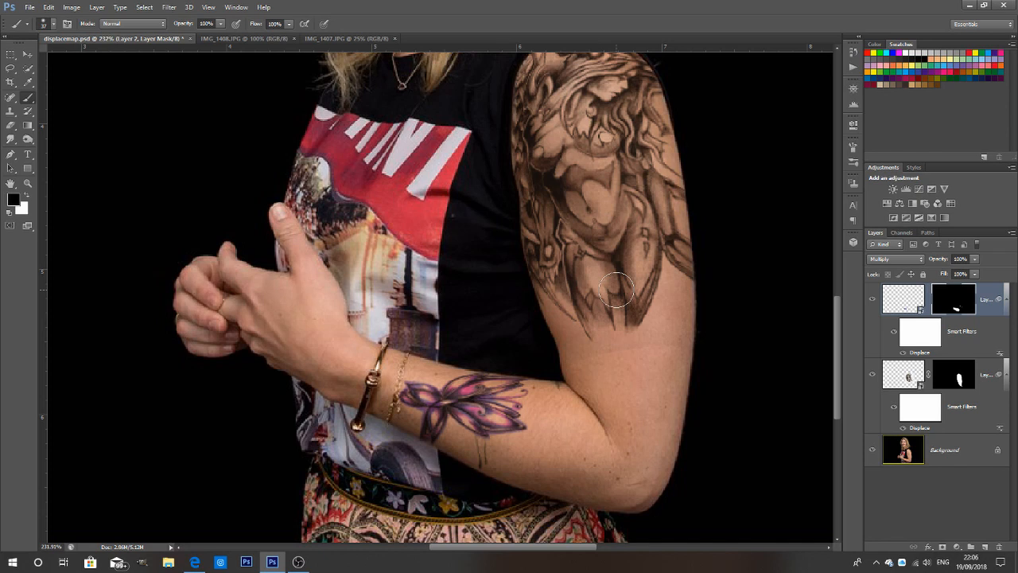
key(x)
drag(617, 291, 618, 345)
click(962, 379)
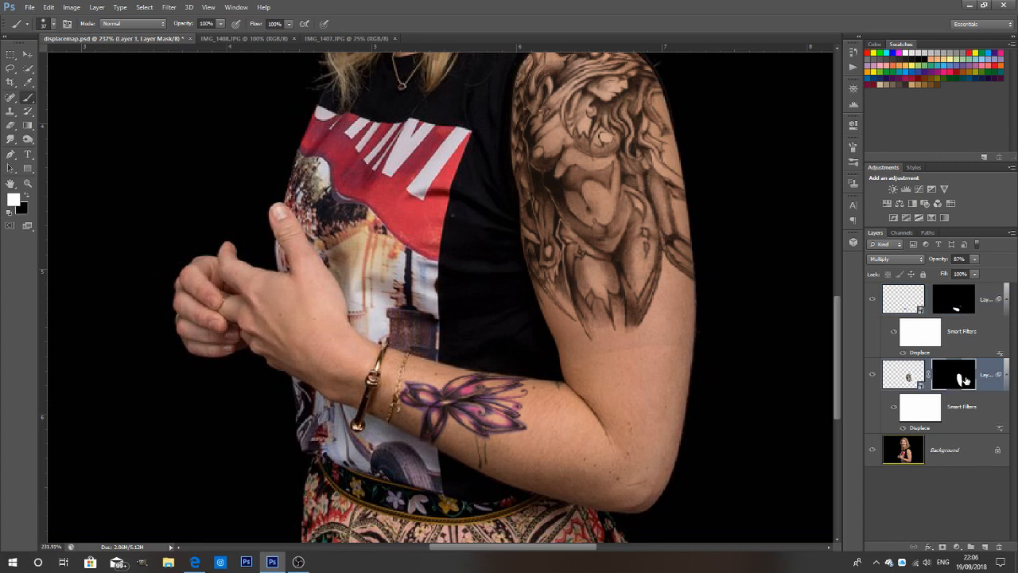
Step: Set the butterfly layer's opacity to 85%
click(953, 301)
click(974, 260)
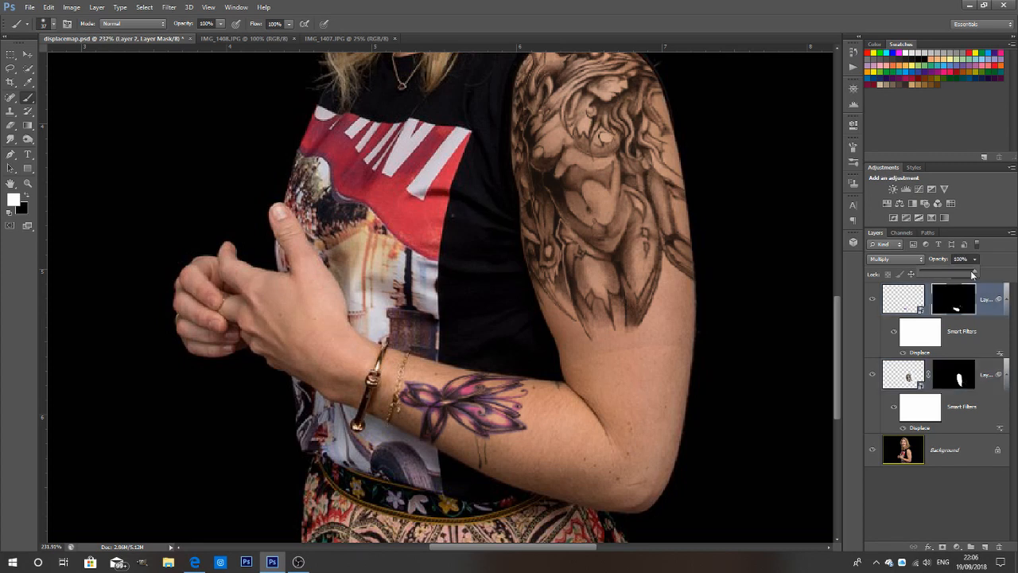
drag(969, 270, 966, 271)
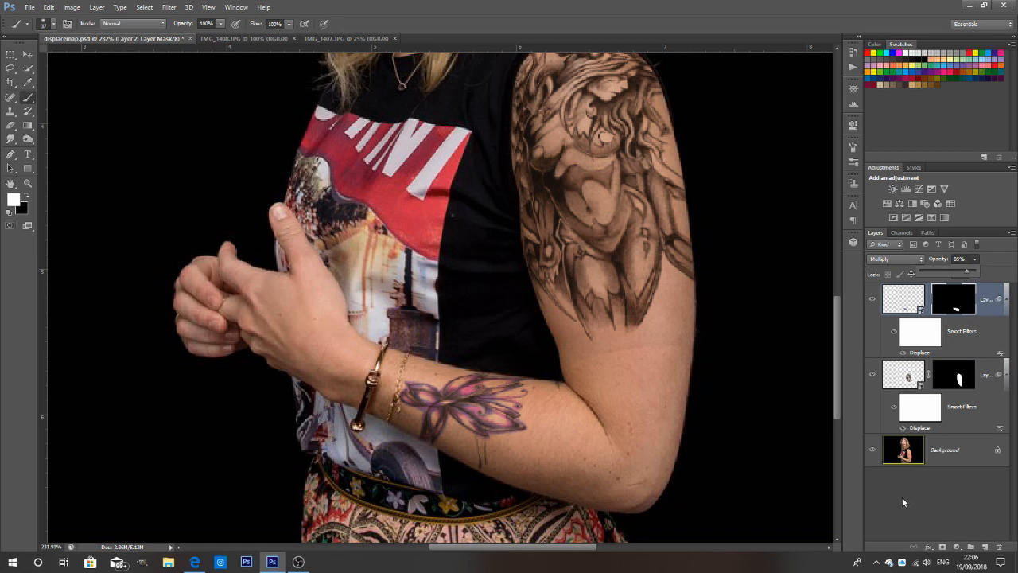
scroll(697, 433, down, 5)
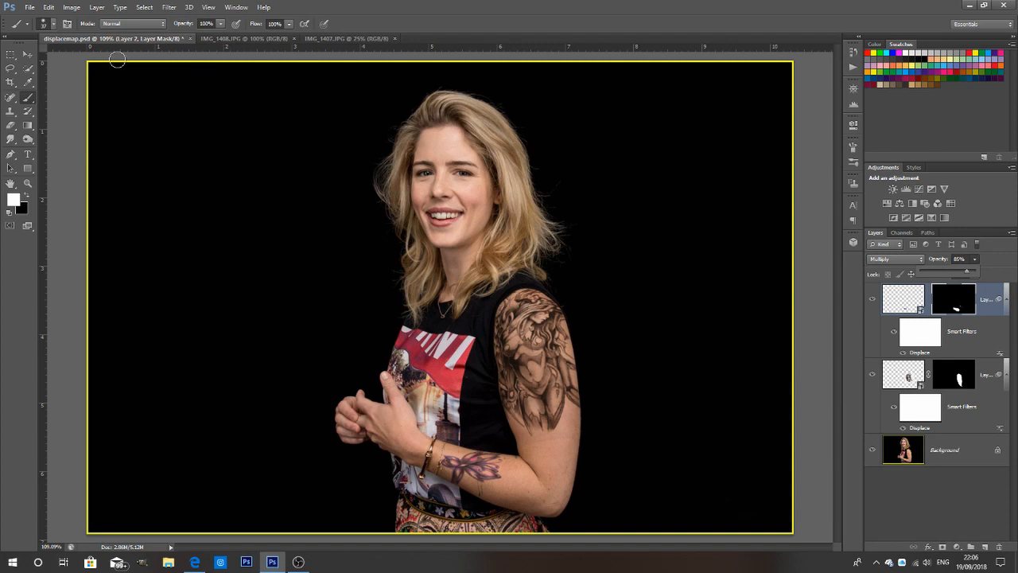
Step: Open hello_kitty_flash_by_darkkitsunesoldier.jpg from the tattoos folder
click(32, 8)
click(51, 33)
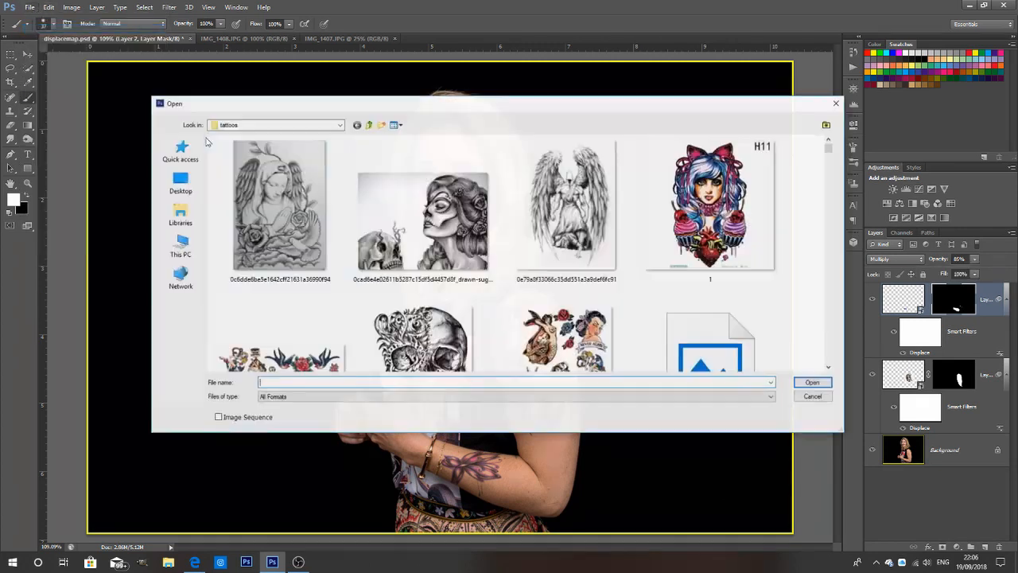
scroll(309, 204, down, 3)
scroll(307, 202, down, 6)
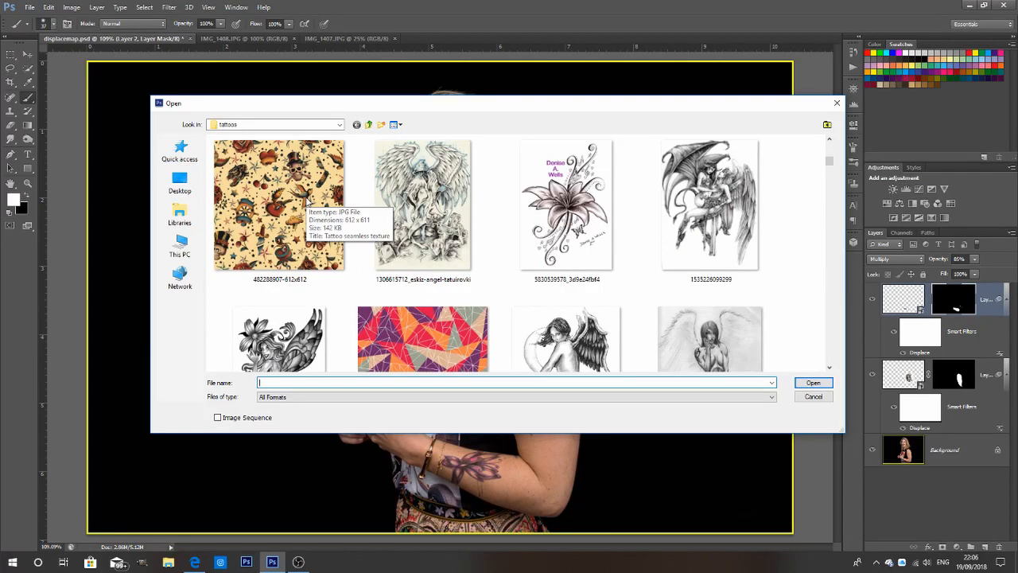
scroll(307, 204, down, 8)
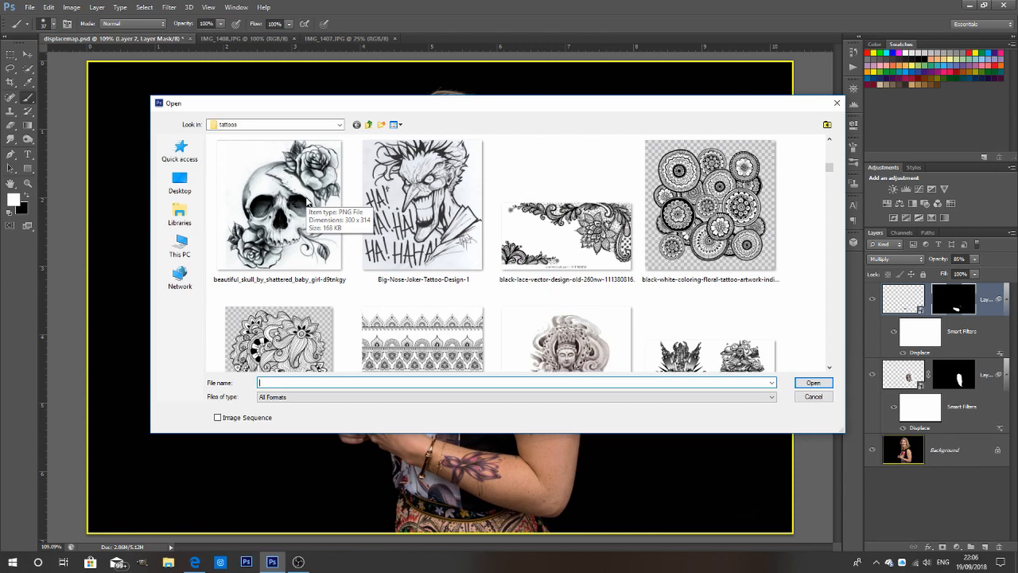
scroll(307, 203, down, 8)
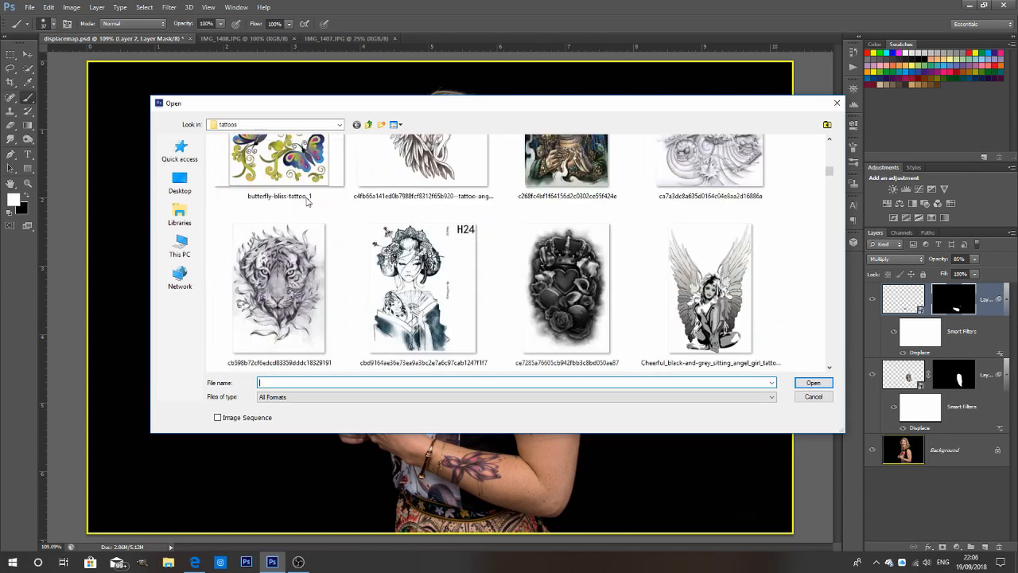
scroll(307, 203, down, 8)
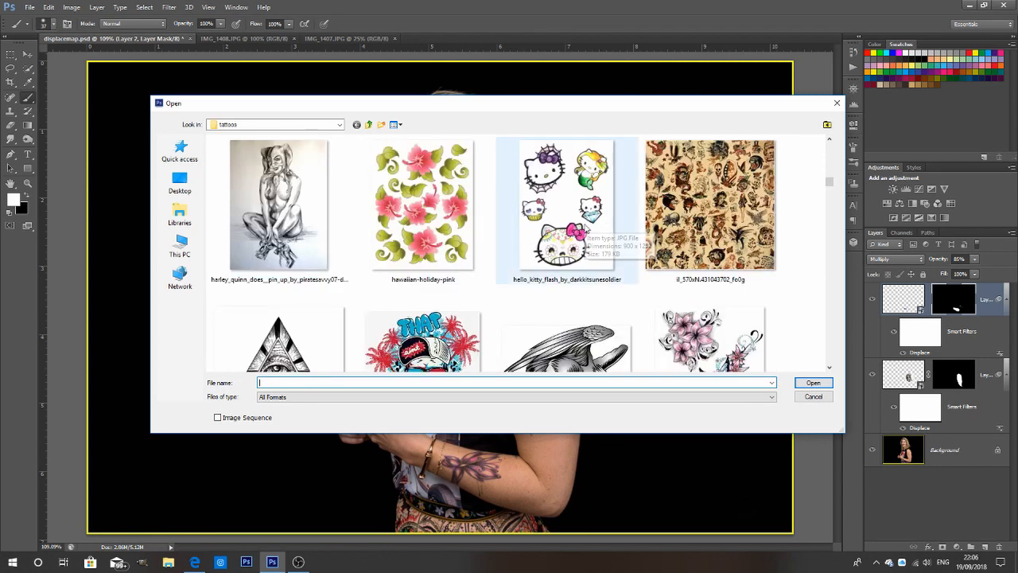
double_click(578, 224)
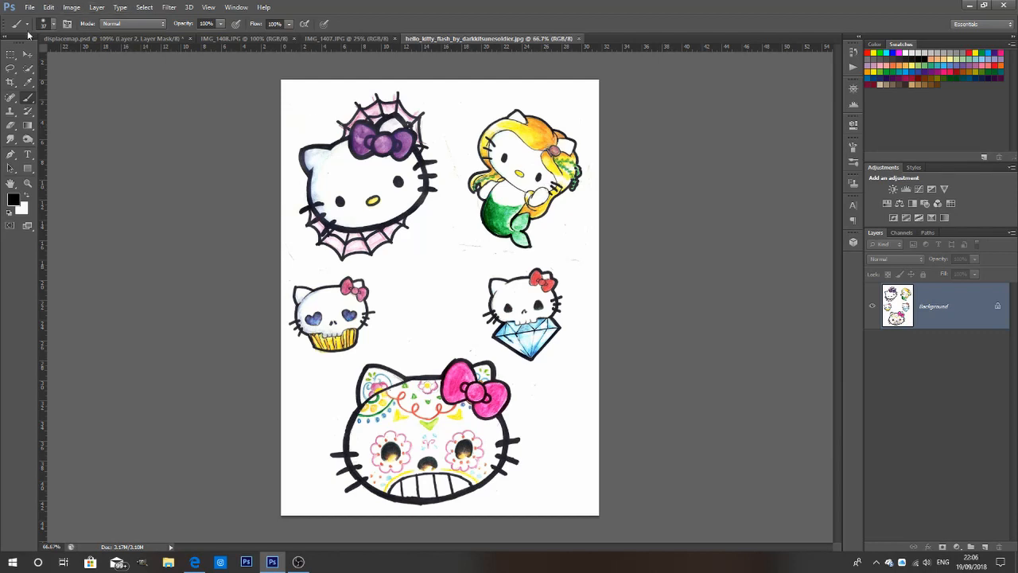
Step: Select the Hello Kitty skull with the red bow and blue diamond using the Rectangular Marquee tool
click(10, 54)
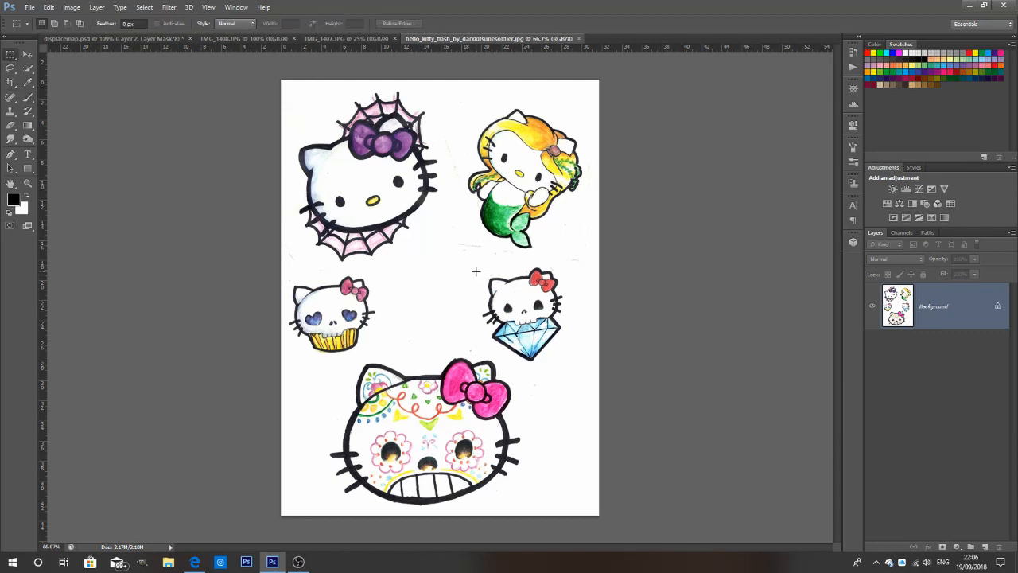
drag(575, 345, 657, 407)
drag(461, 261, 573, 366)
right_click(508, 309)
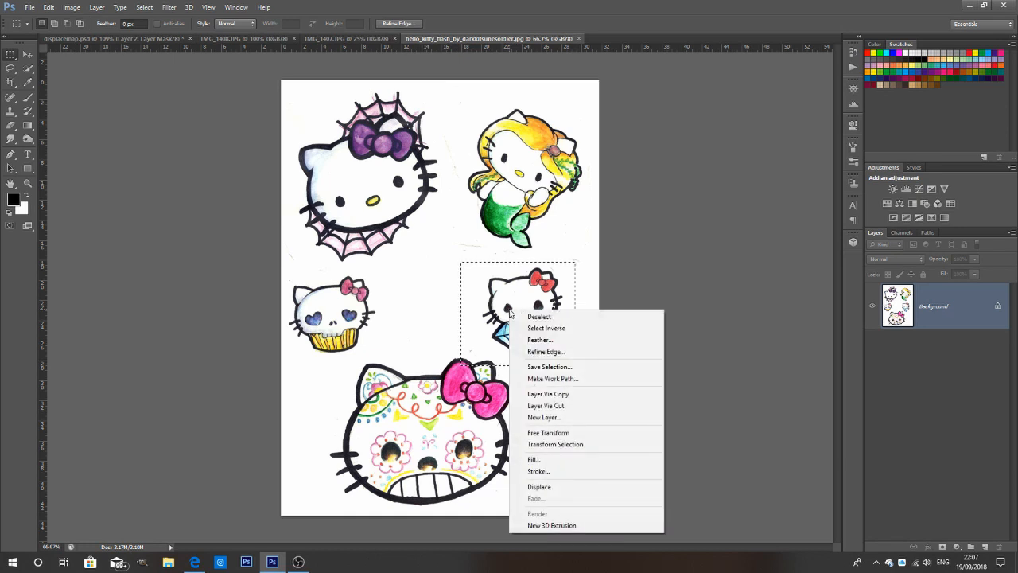
key(Escape)
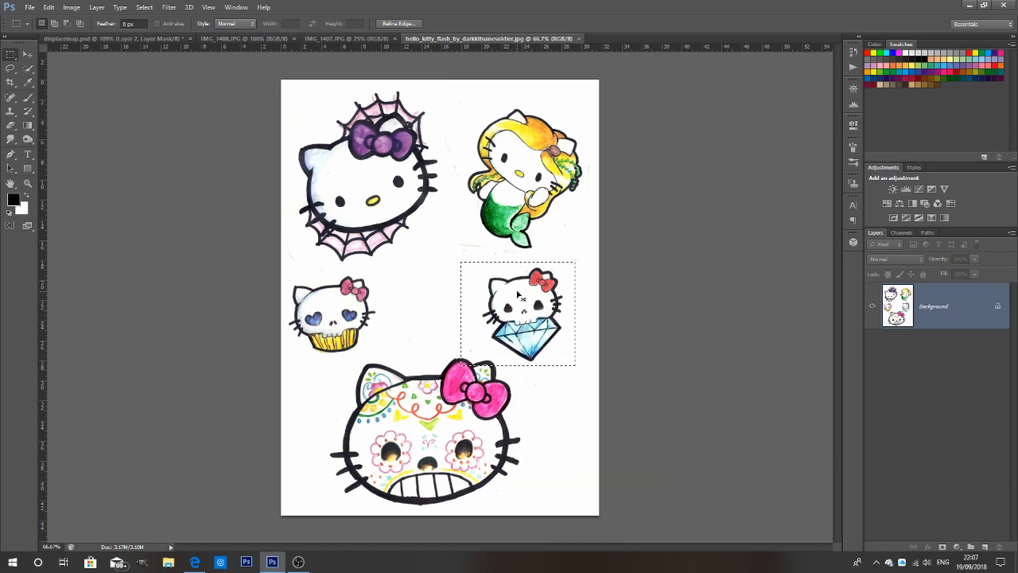
Step: Paste the copied Hello Kitty skull into displacemap.psd as a new layer and convert it to a smart object
click(104, 38)
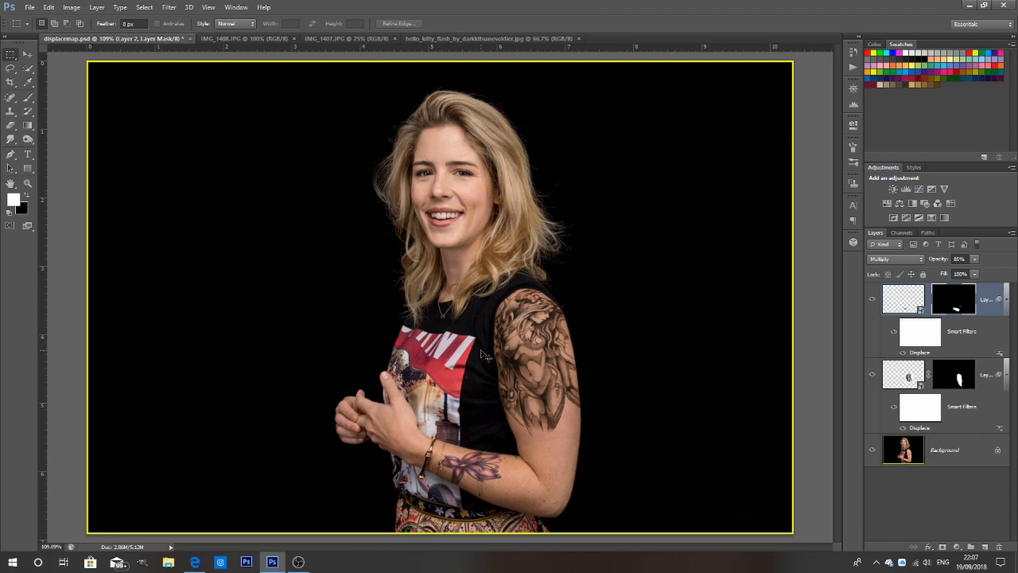
key(ctrl+v)
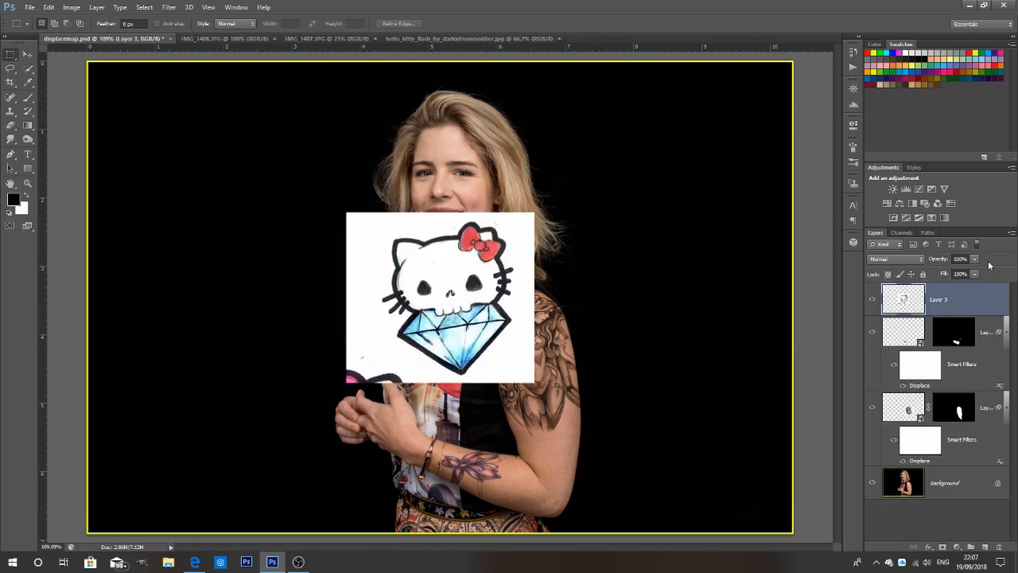
click(1011, 233)
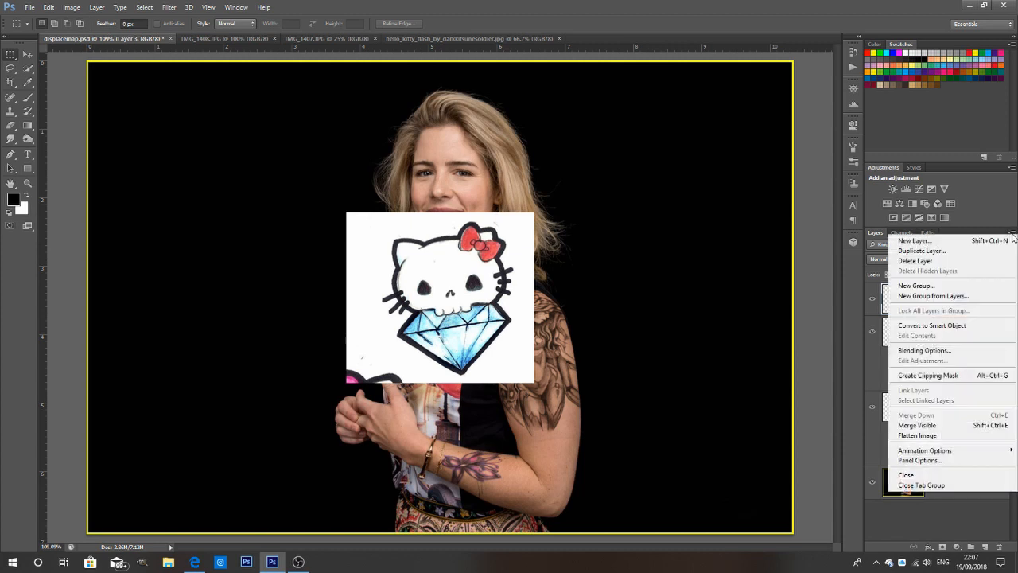
click(956, 327)
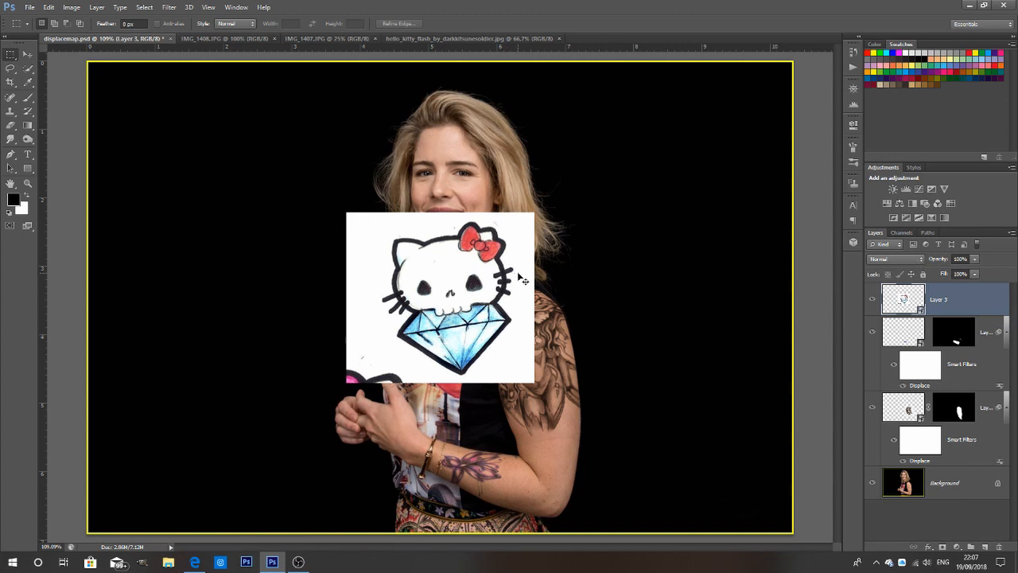
Step: Scale the Hello Kitty skull to about 15.6%, rotate it about 3.6°, and place it on the back of the woman's hand
key(ctrl+t)
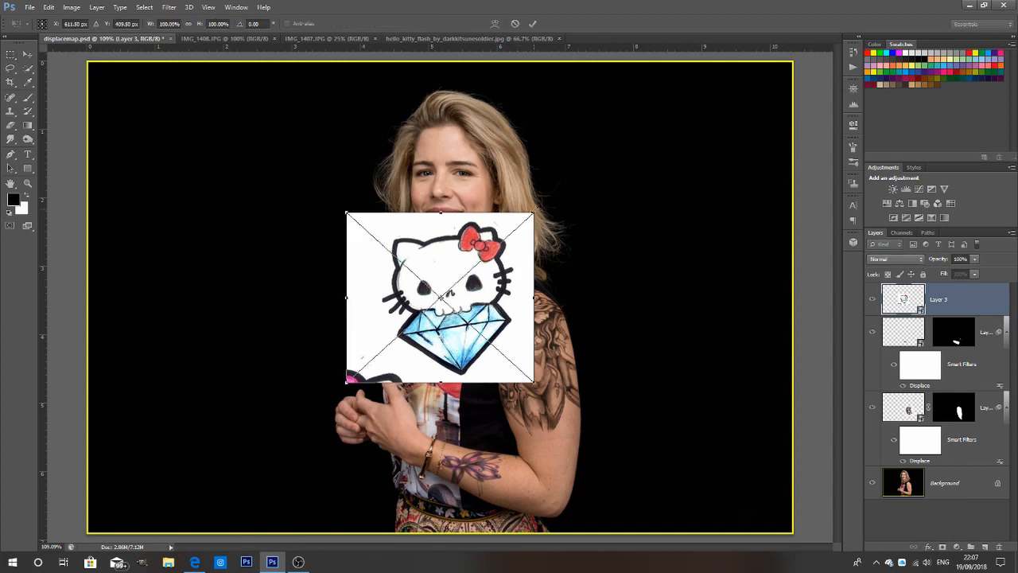
drag(533, 213, 398, 428)
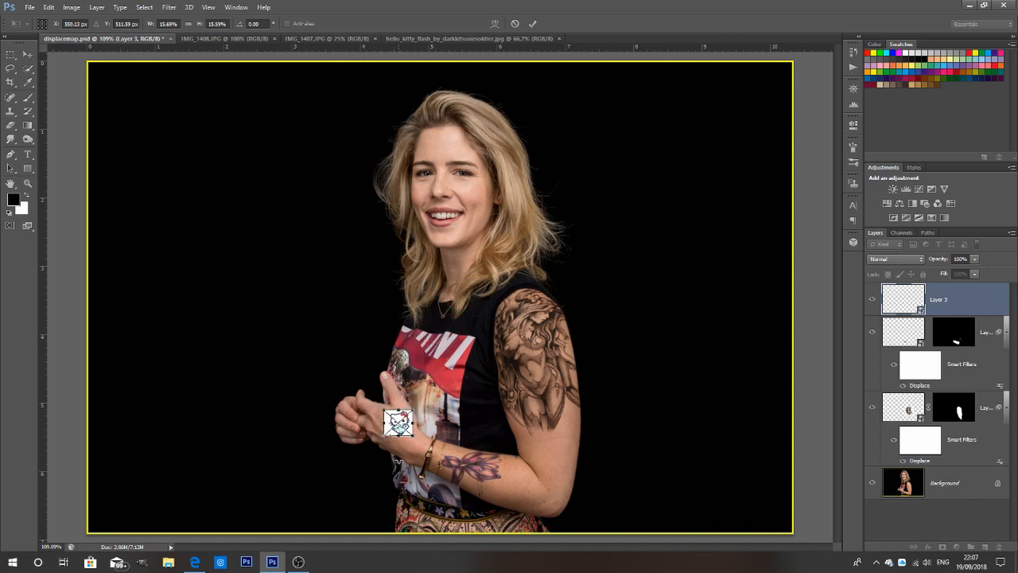
scroll(398, 459, up, 5)
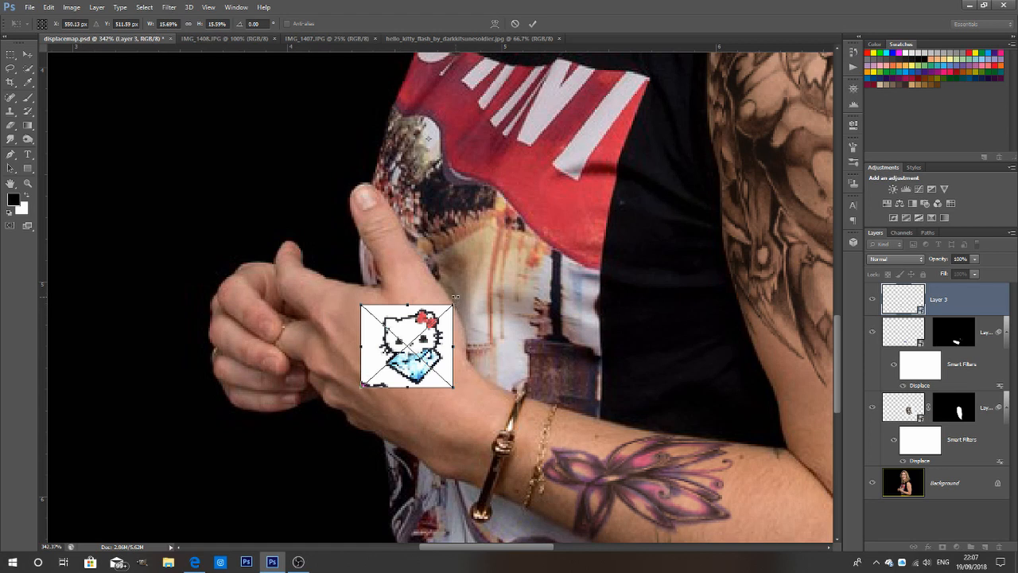
mouse_move(455, 296)
mouse_down()
mouse_move(446, 272)
mouse_move(443, 291)
mouse_up()
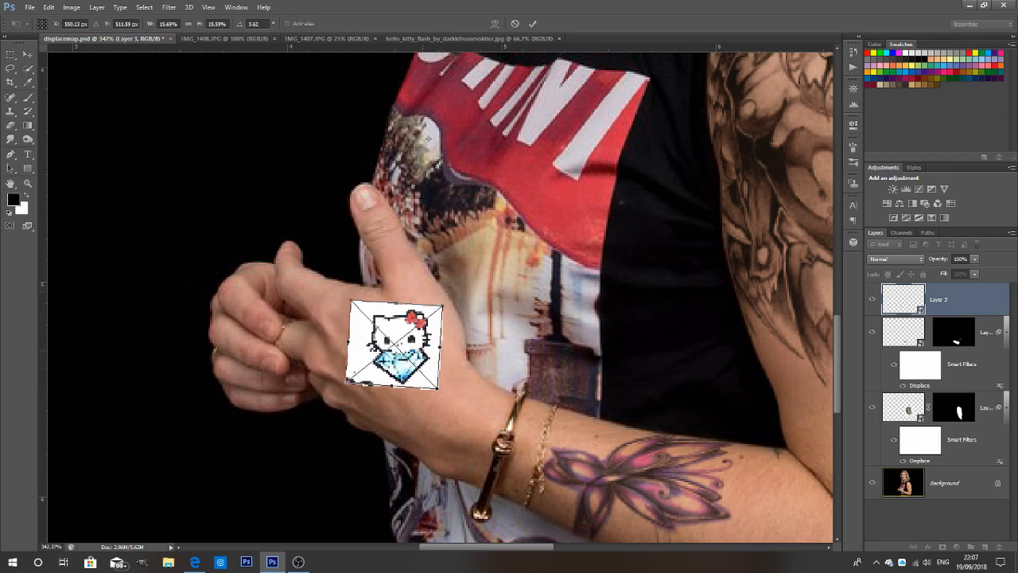
drag(428, 328, 437, 332)
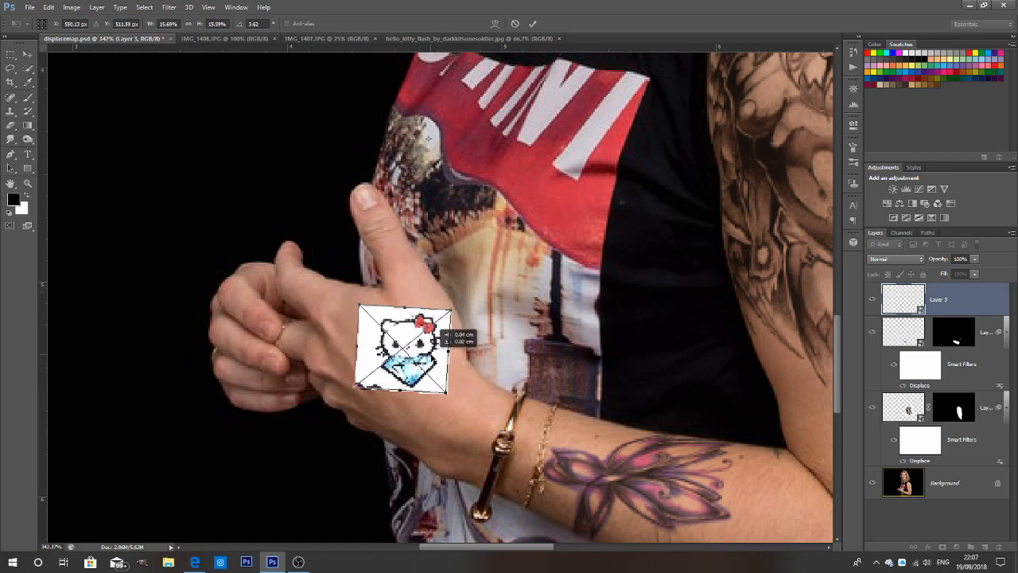
click(534, 25)
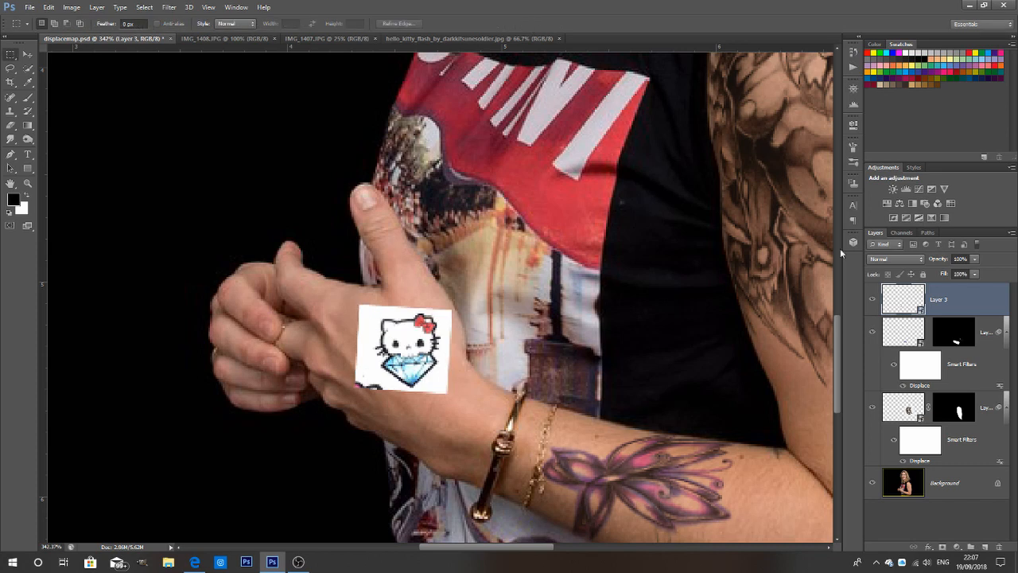
Step: Set the Hello Kitty layer to Multiply and apply the Displace filter with Stretch To Fit and Repeat Edge Pixels, using displacemap.psd as the map
click(895, 259)
click(895, 305)
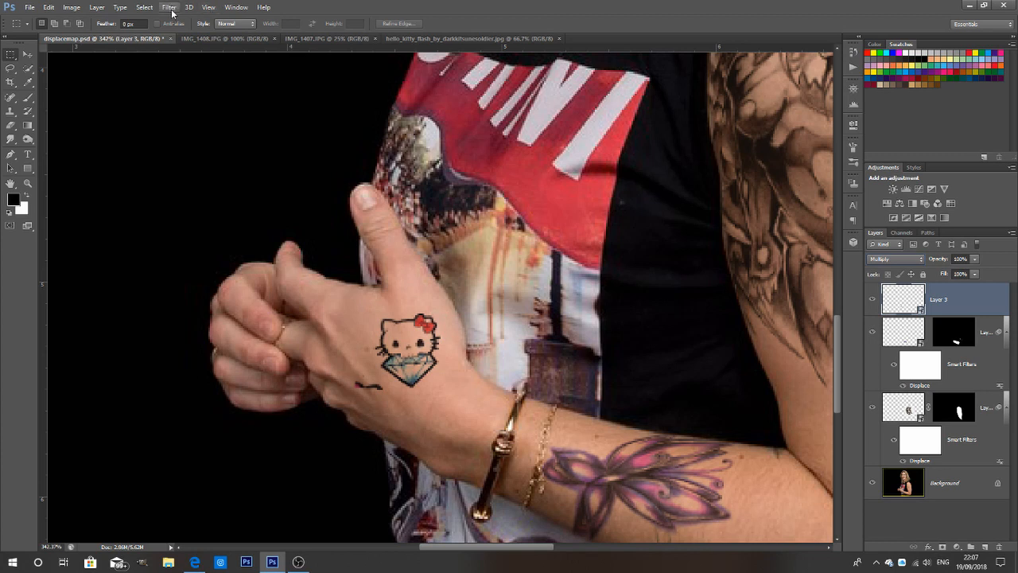
click(167, 9)
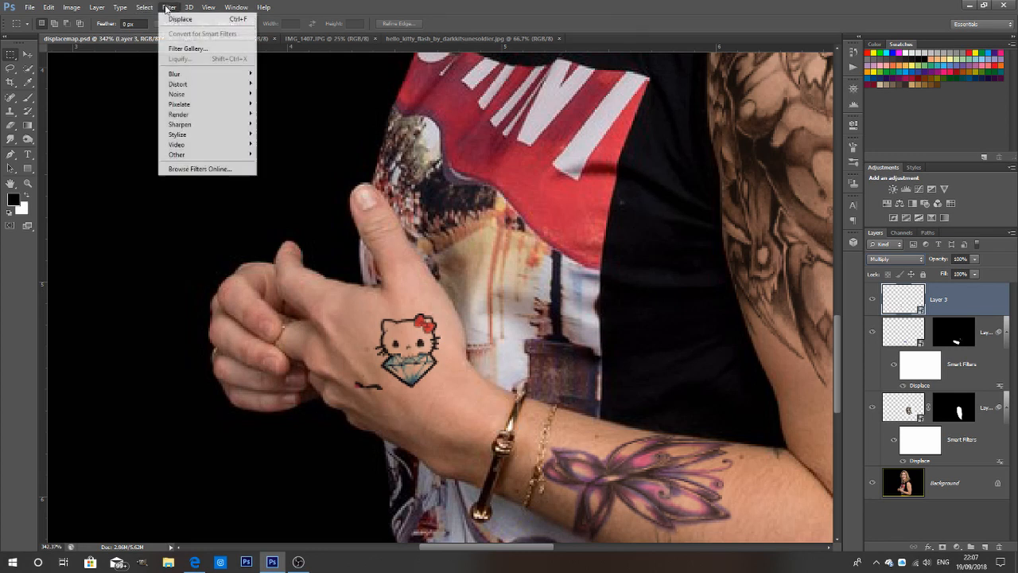
click(182, 19)
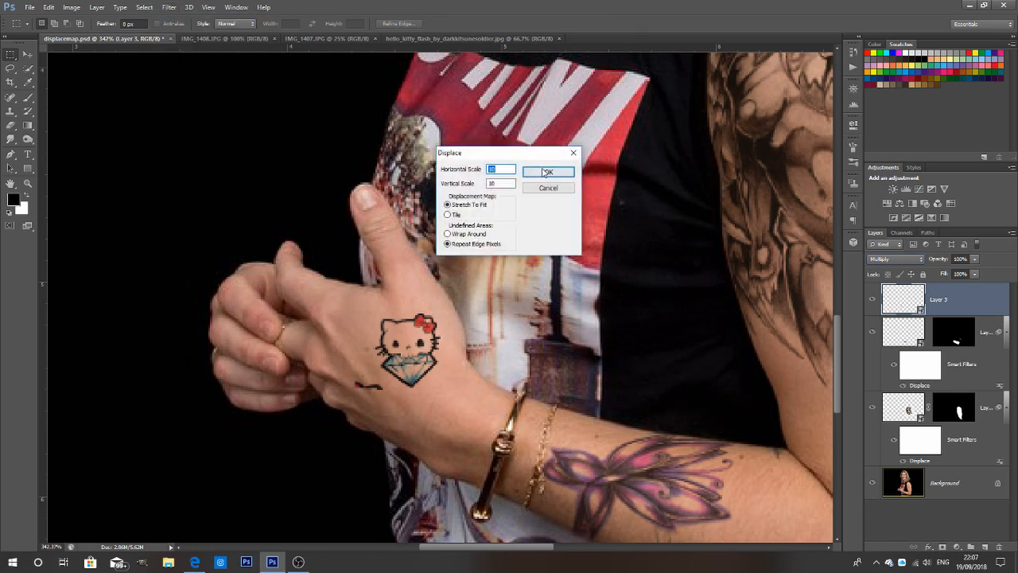
click(546, 172)
scroll(353, 177, down, 3)
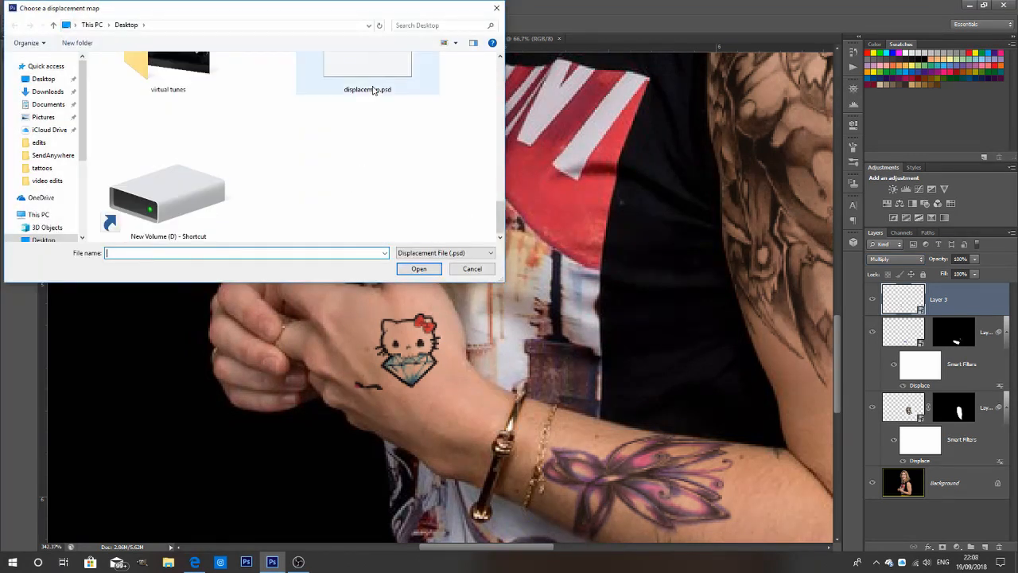
double_click(374, 90)
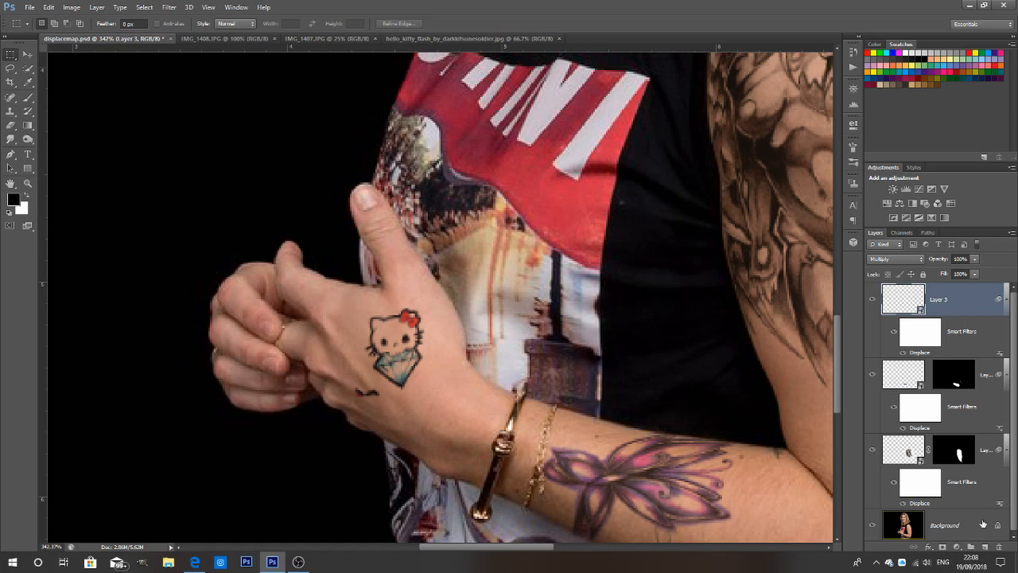
Step: Add a layer mask to the Hello Kitty layer and paint black over the stray dark mark beside the hand tattoo
click(942, 548)
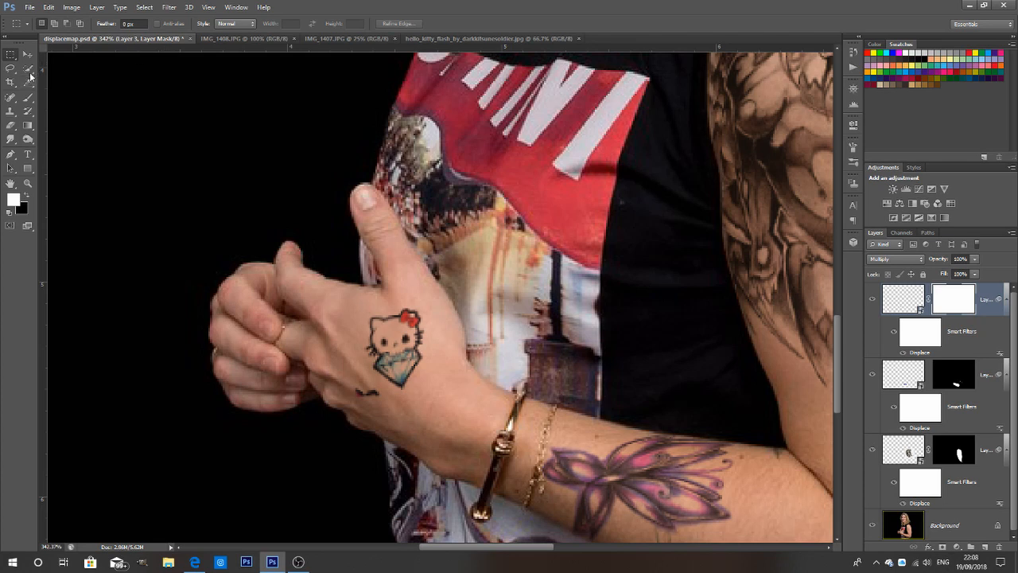
click(28, 97)
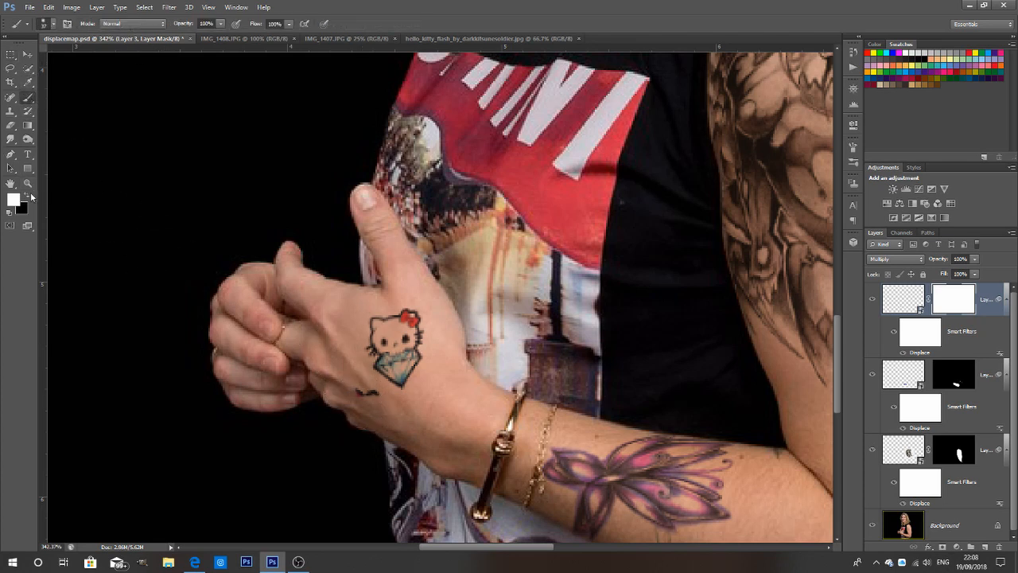
click(28, 197)
click(356, 393)
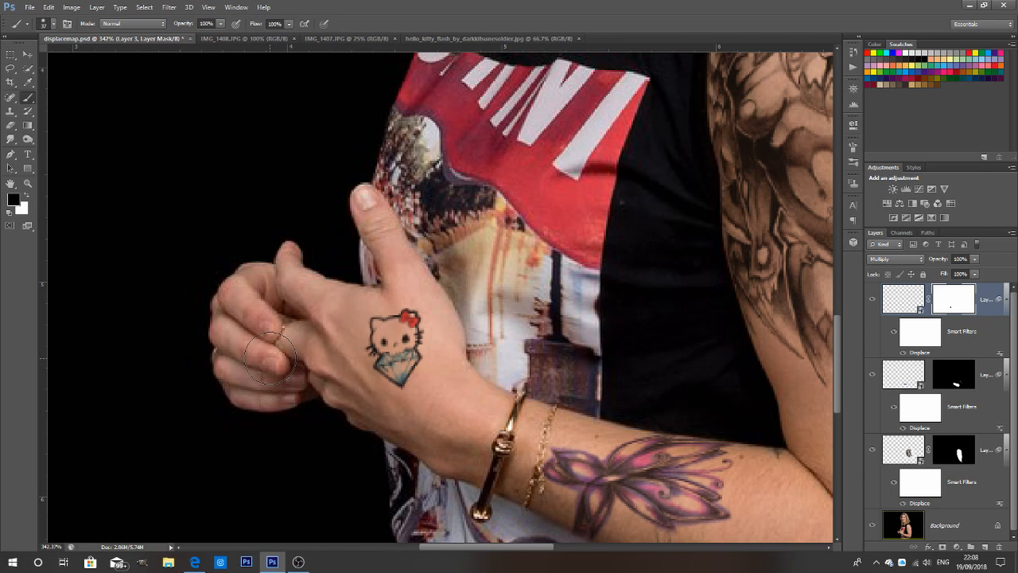
key(ctrl+minus)
key(ctrl+minus)
key(ctrl+minus)
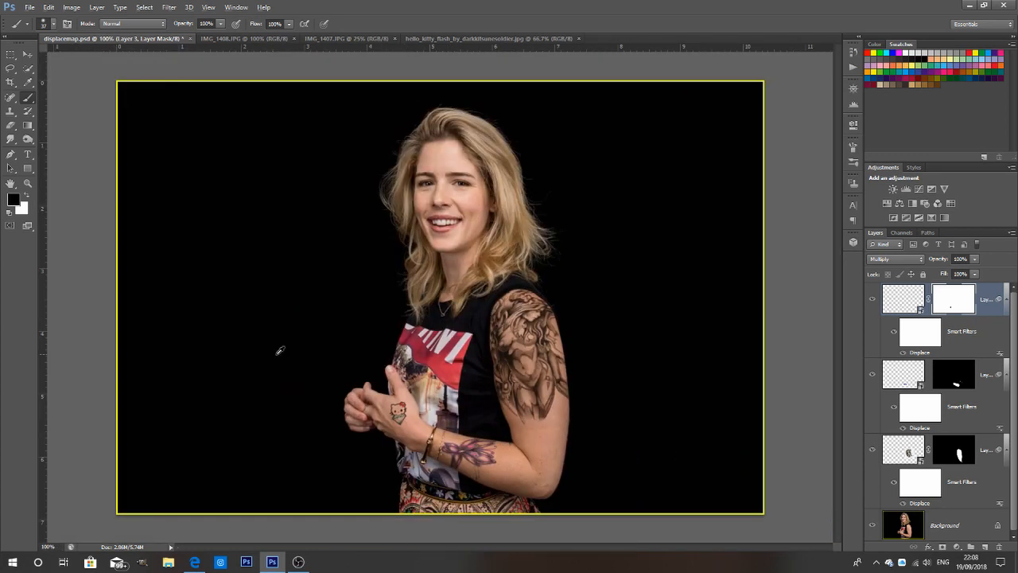
key(alt)
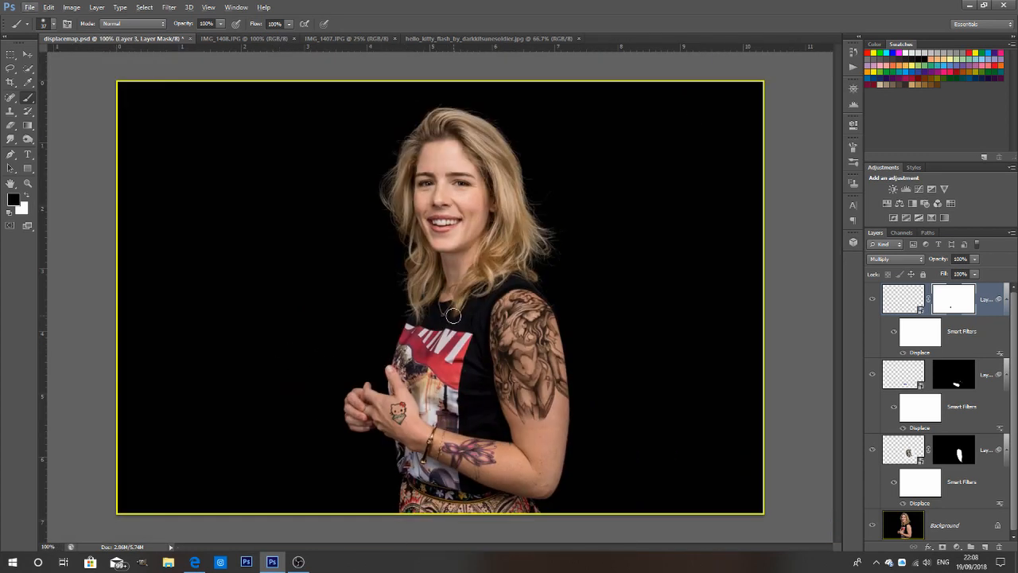